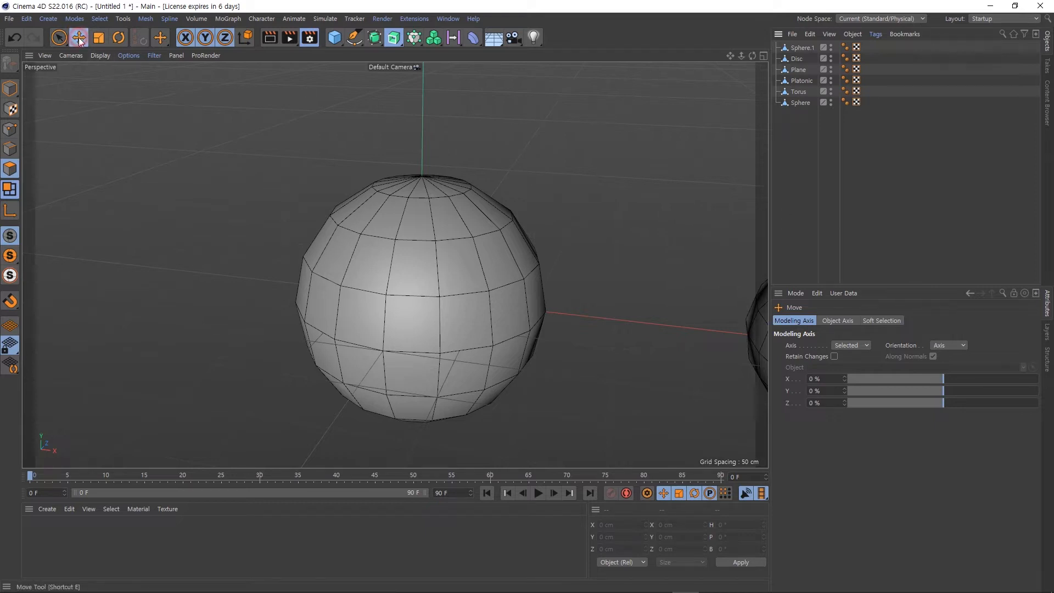
# Set the Rotate tool's modeling axis orientation to Normal
pyautogui.click(118, 40)
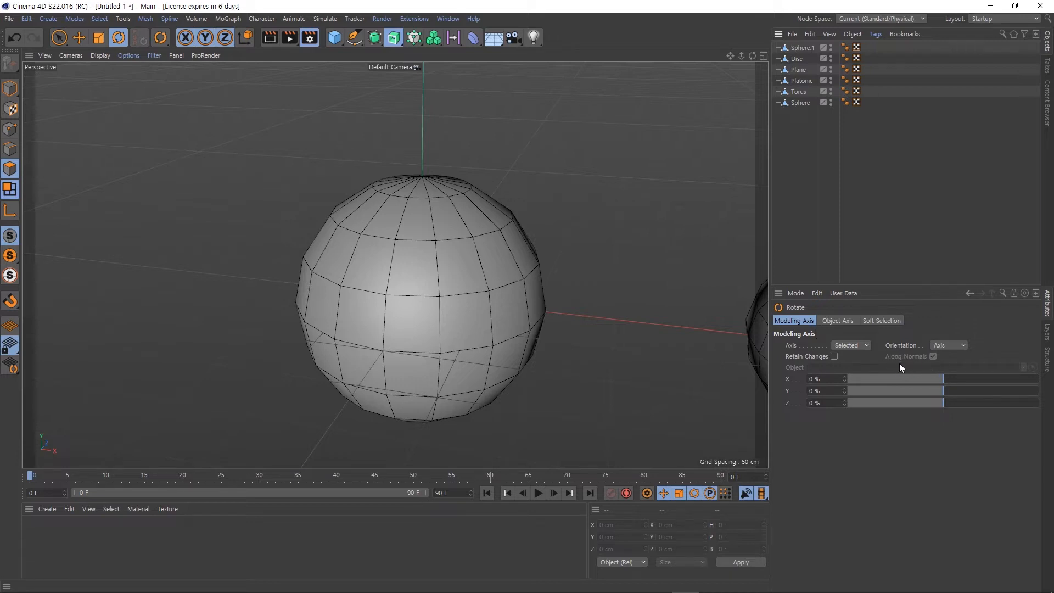
pyautogui.click(958, 347)
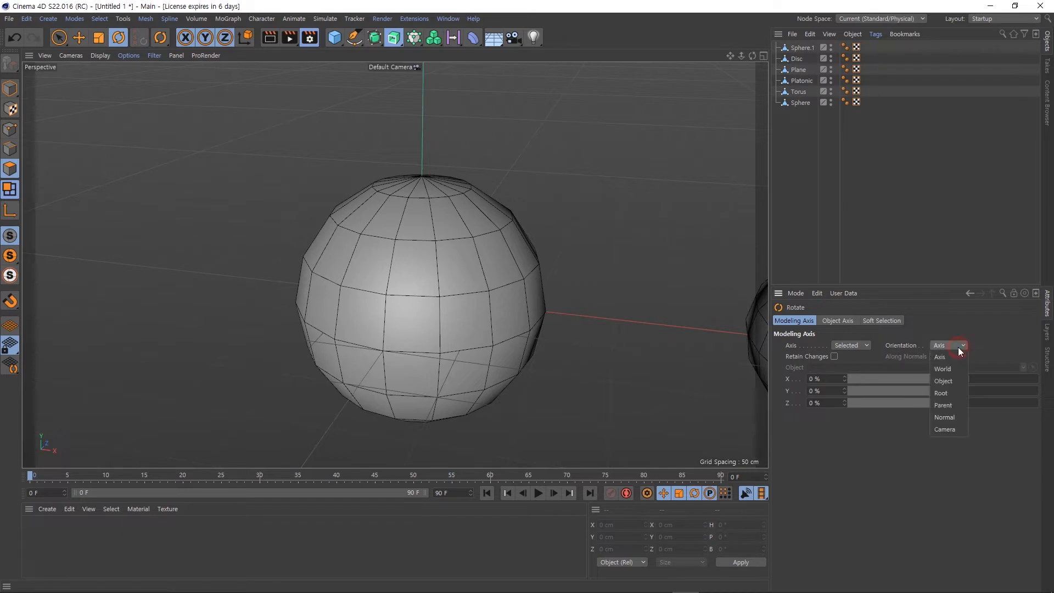
pyautogui.click(961, 416)
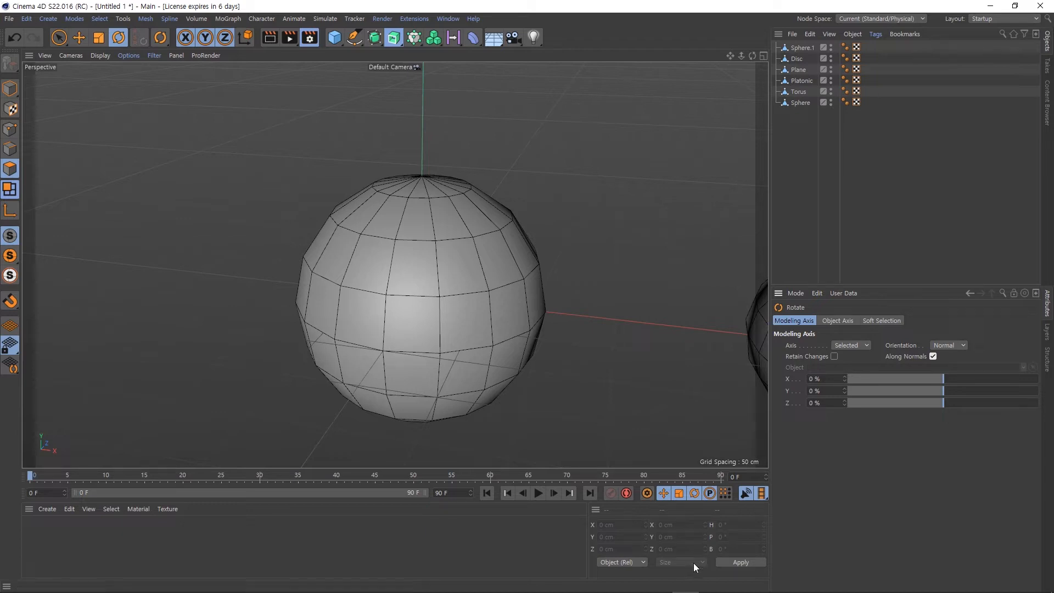
# Switch to Cinema 4D R21, select the sphere's top cap polygons and move them upward along the normal
pyautogui.click(631, 583)
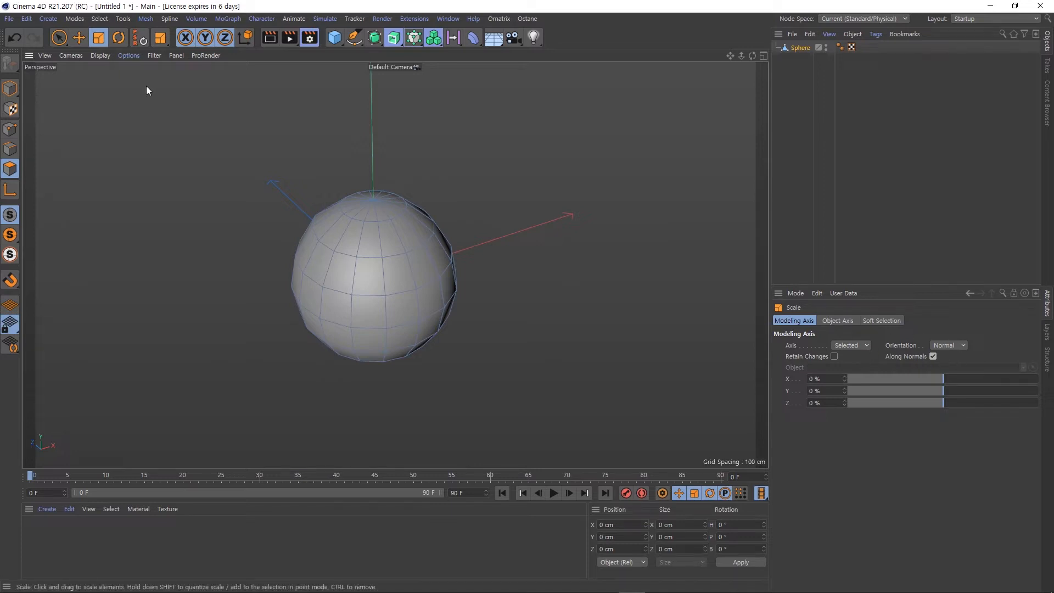
pyautogui.click(79, 38)
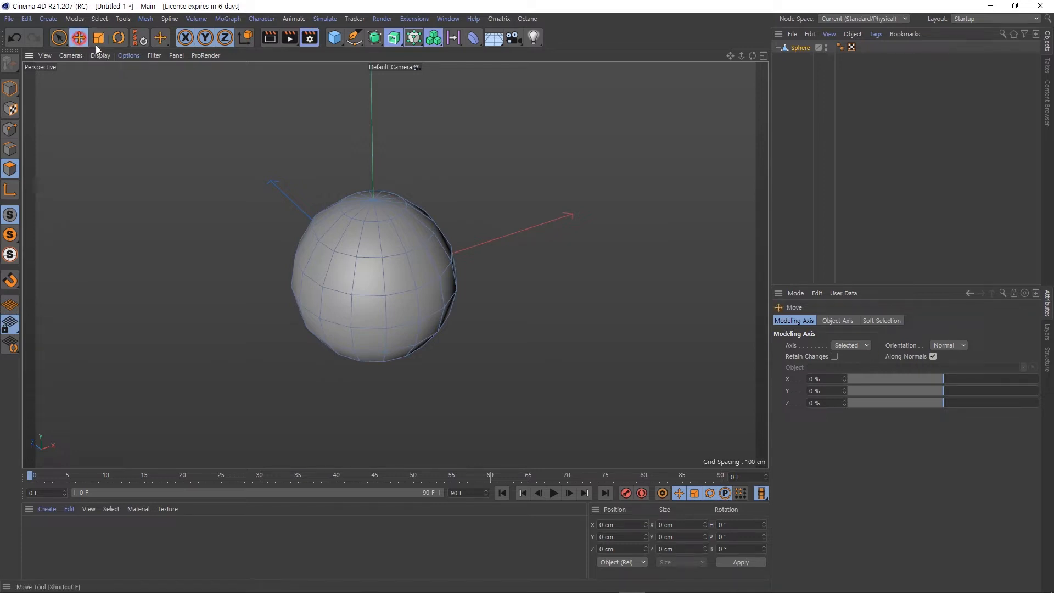
pyautogui.click(394, 210)
pyautogui.keyDown('shift'); pyautogui.moveTo(395, 209); pyautogui.dragTo(364, 206); pyautogui.keyUp('shift')
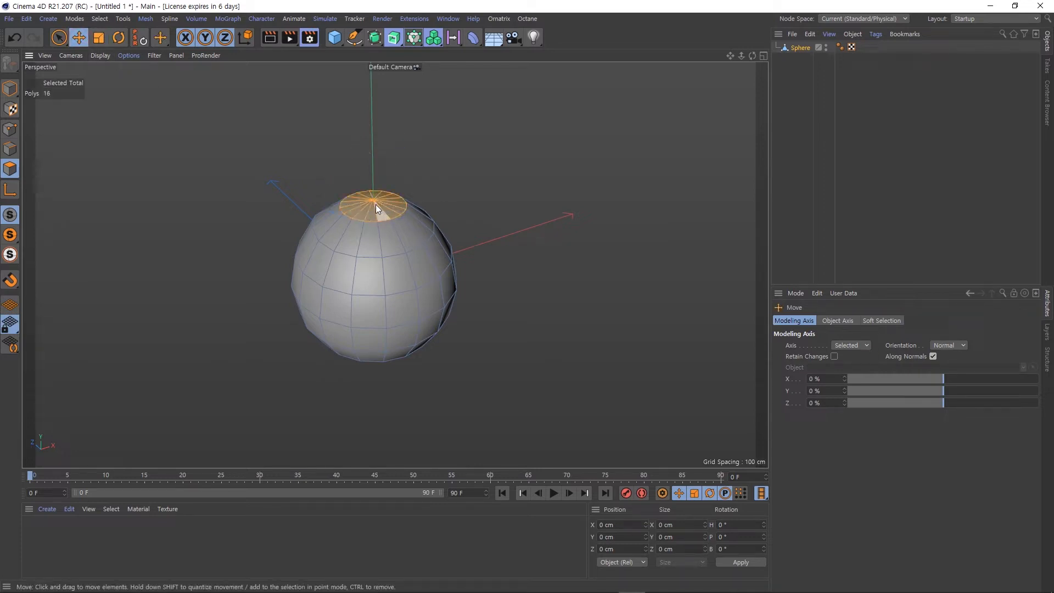
pyautogui.moveTo(372, 154); pyautogui.dragTo(424, 128)
# Scale the sphere's top cap polygons outward to about 280 cm wide
pyautogui.click(100, 39)
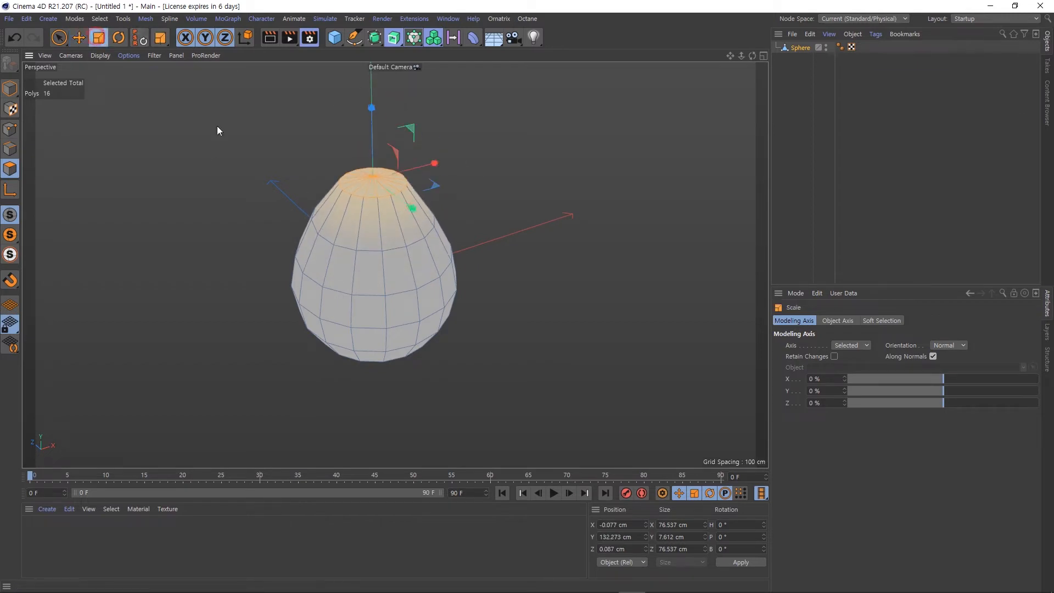
pyautogui.moveTo(146, 214); pyautogui.dragTo(434, 268)
pyautogui.moveTo(189, 288); pyautogui.dragTo(544, 302)
pyautogui.keyDown('alt'); pyautogui.moveTo(581, 344); pyautogui.dragTo(580, 317); pyautogui.keyUp('alt')
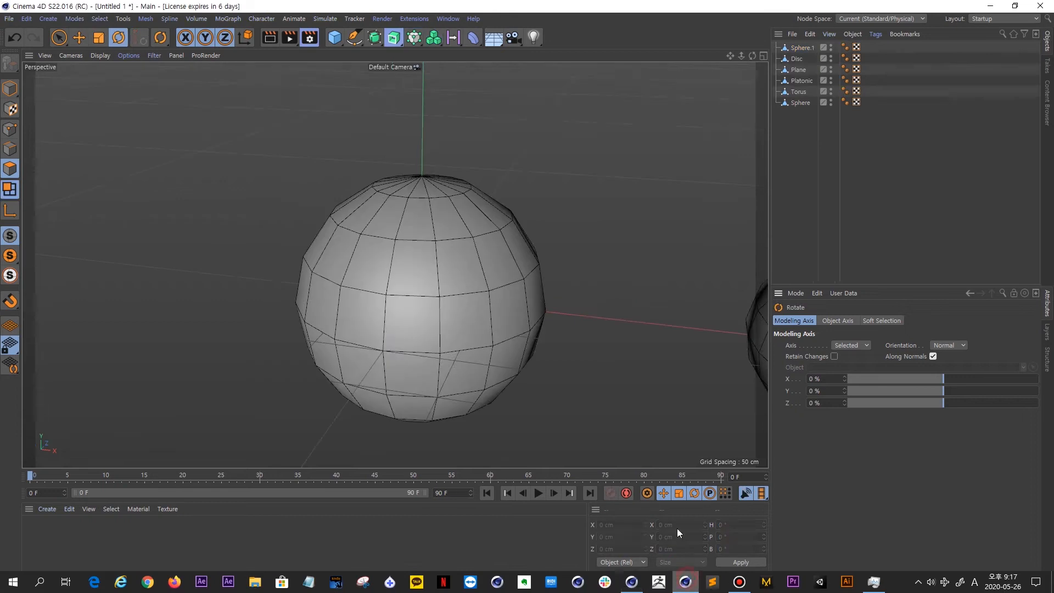
# Select the top cap polygons of the object named Sphere and move them upward along the normal
pyautogui.click(801, 104)
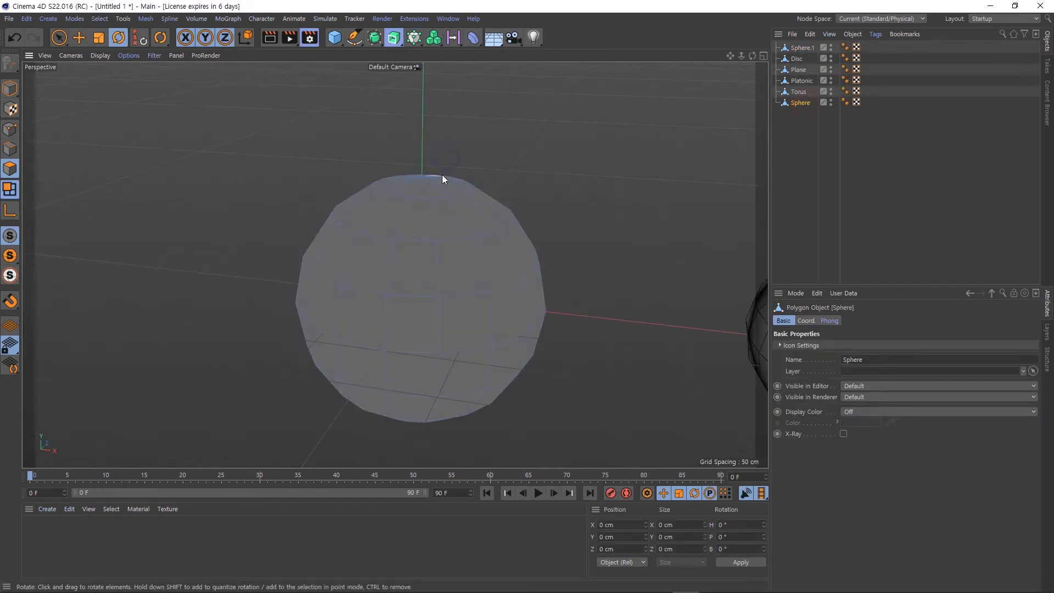
pyautogui.click(408, 183)
pyautogui.moveTo(443, 179); pyautogui.dragTo(446, 177, button='right')
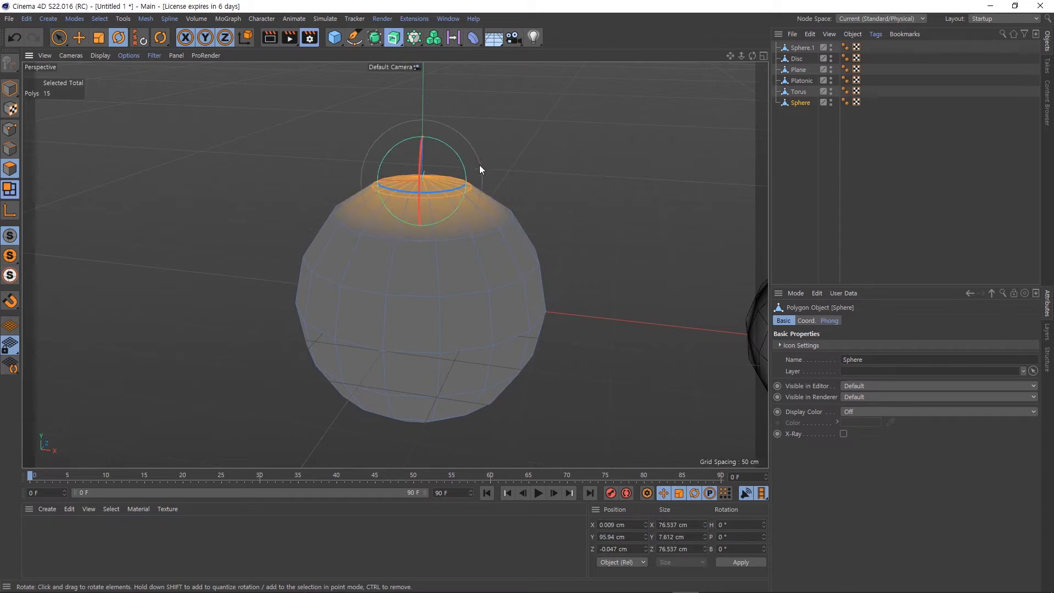
pyautogui.keyDown('alt'); pyautogui.moveTo(511, 157); pyautogui.dragTo(528, 197); pyautogui.keyUp('alt')
pyautogui.keyDown('alt'); pyautogui.moveTo(559, 144); pyautogui.dragTo(603, 440, button='middle'); pyautogui.keyUp('alt')
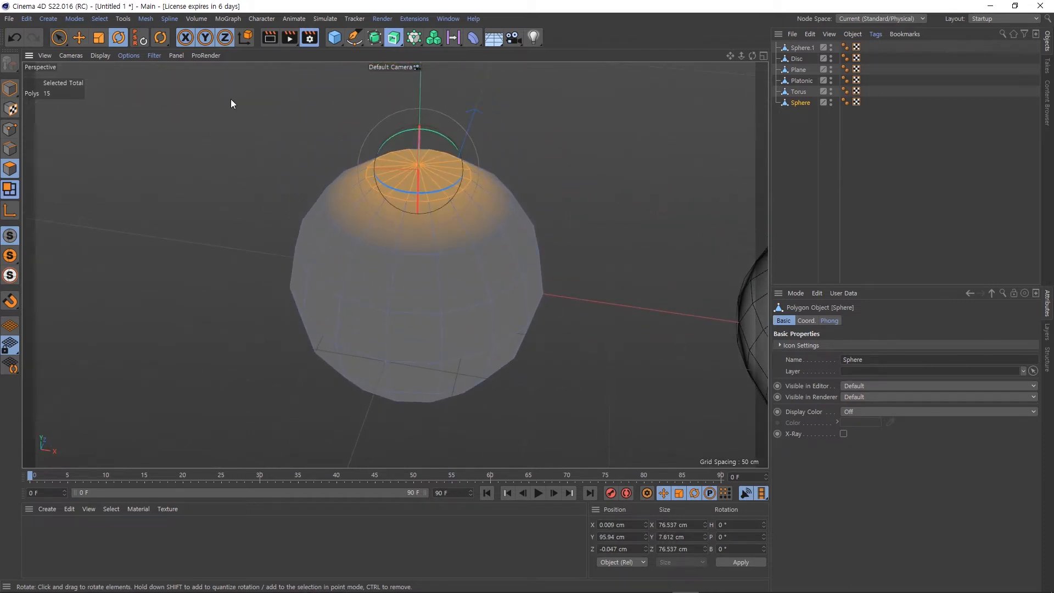
pyautogui.click(79, 37)
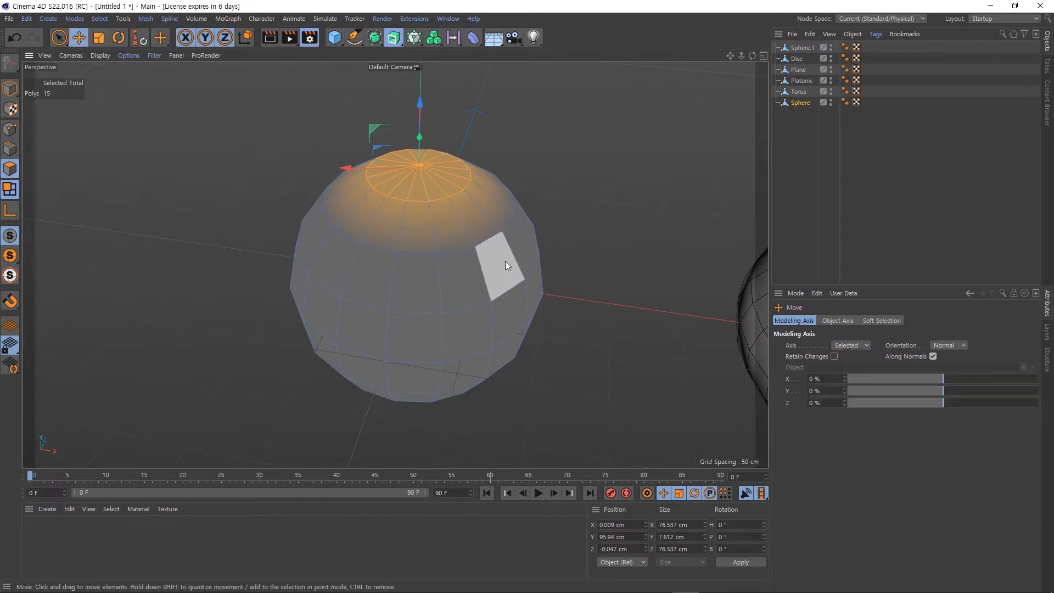
pyautogui.keyDown('alt'); pyautogui.moveTo(505, 262); pyautogui.dragTo(510, 200); pyautogui.keyUp('alt')
pyautogui.moveTo(418, 166); pyautogui.dragTo(417, 103)
# Scale the cap polygons to about 101 cm wide along their normals and show the Scale tool's Soft Selection settings
pyautogui.click(99, 40)
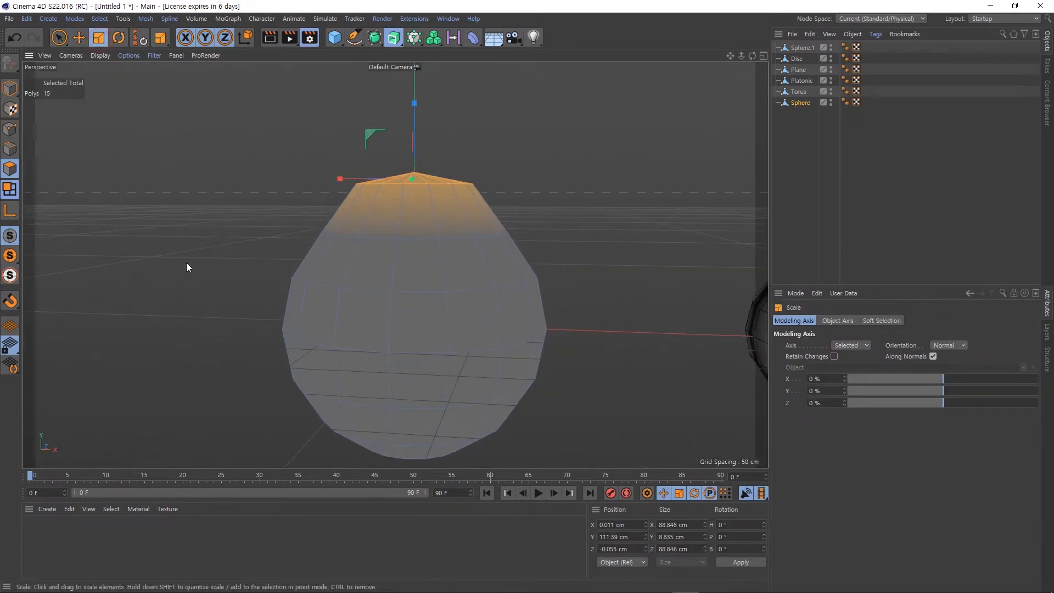
pyautogui.moveTo(286, 263)
pyautogui.mouseDown()
pyautogui.moveTo(756, 239)
pyautogui.moveTo(297, 269)
pyautogui.mouseUp()
pyautogui.moveTo(208, 279); pyautogui.dragTo(581, 327)
pyautogui.click(917, 357)
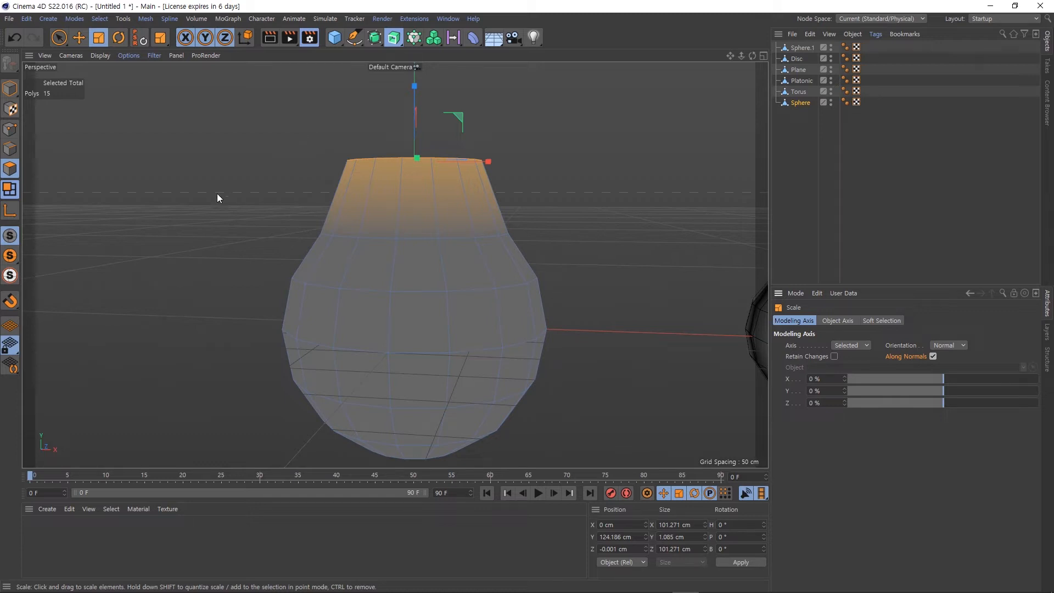
pyautogui.click(895, 321)
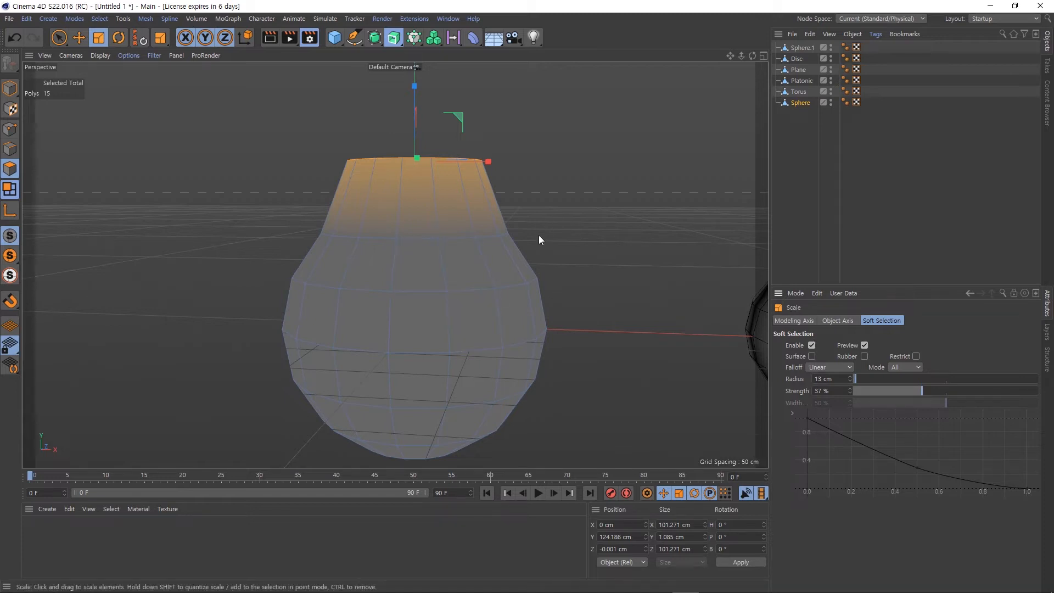
# Select the Torus, frame it in the viewport and activate Loop Selection
pyautogui.click(797, 93)
pyautogui.press('o')
pyautogui.keyDown('alt'); pyautogui.moveTo(571, 144); pyautogui.dragTo(581, 188); pyautogui.keyUp('alt')
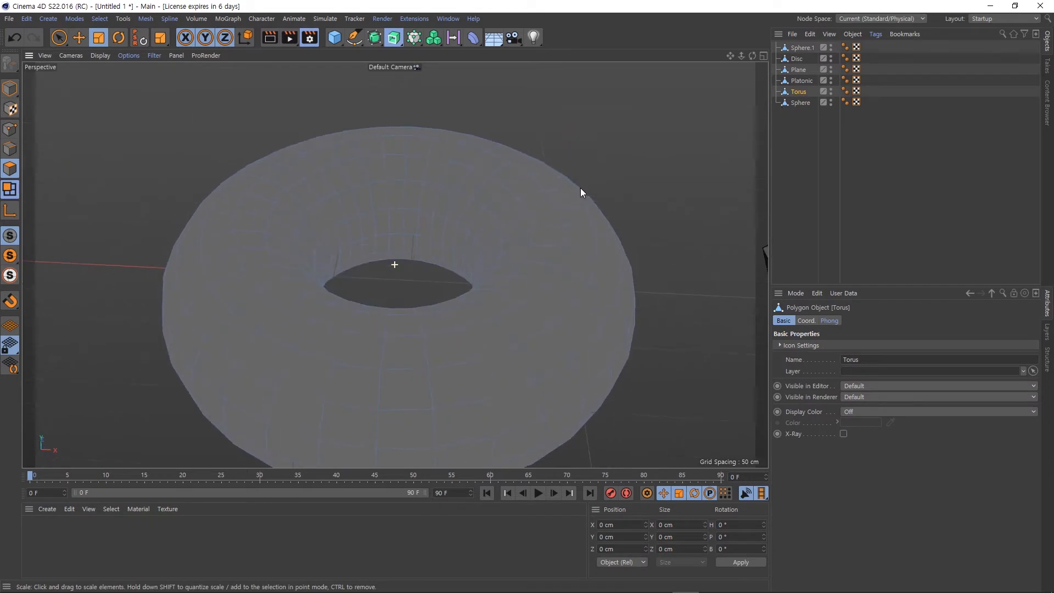
pyautogui.keyDown('alt'); pyautogui.moveTo(647, 198); pyautogui.dragTo(594, 206, button='right'); pyautogui.keyUp('alt')
pyautogui.keyDown('alt'); pyautogui.moveTo(608, 207); pyautogui.dragTo(558, 202, button='middle'); pyautogui.keyUp('alt')
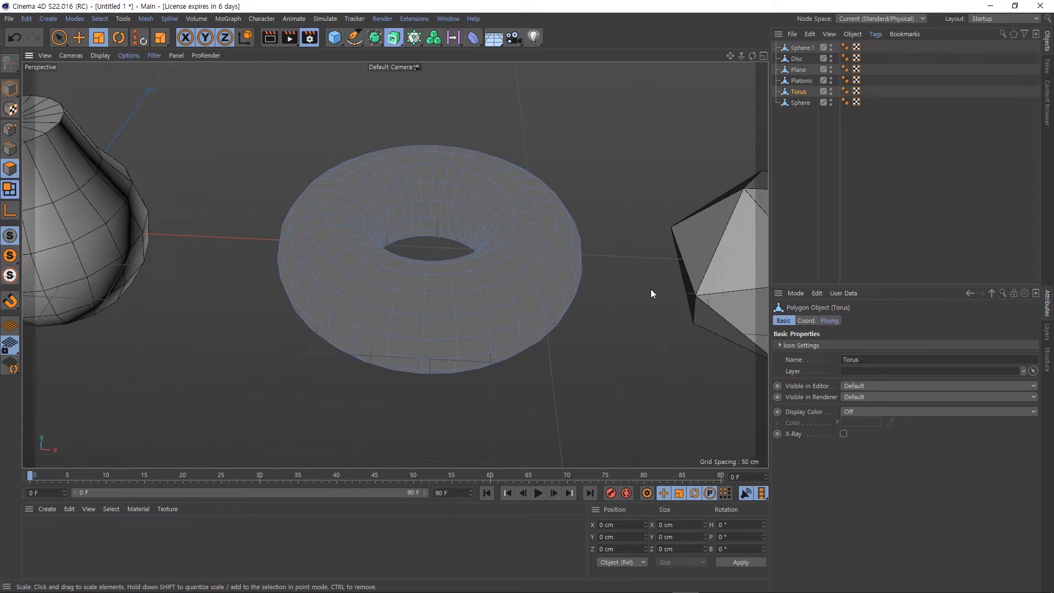
pyautogui.click(104, 20)
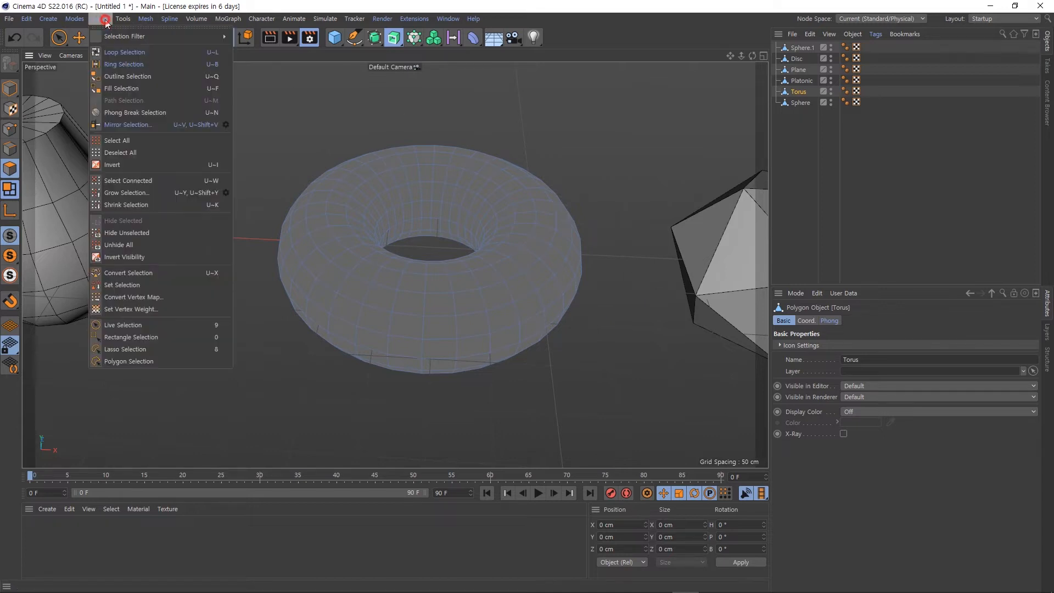
pyautogui.click(124, 52)
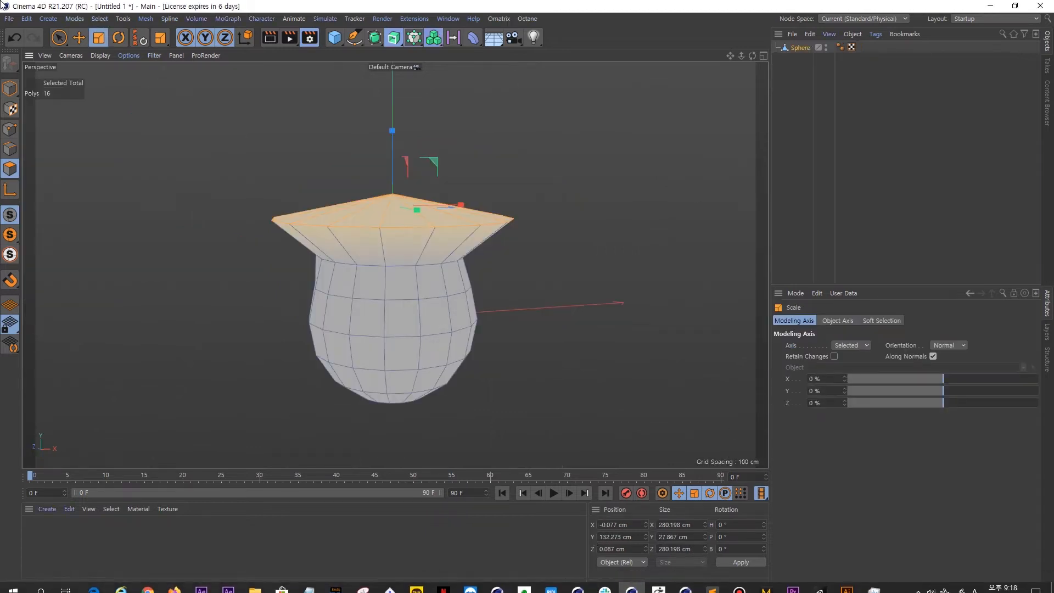
# Clear the sphere's polygon selection and examine the options that Loop Selection offers in this version
pyautogui.click(261, 146)
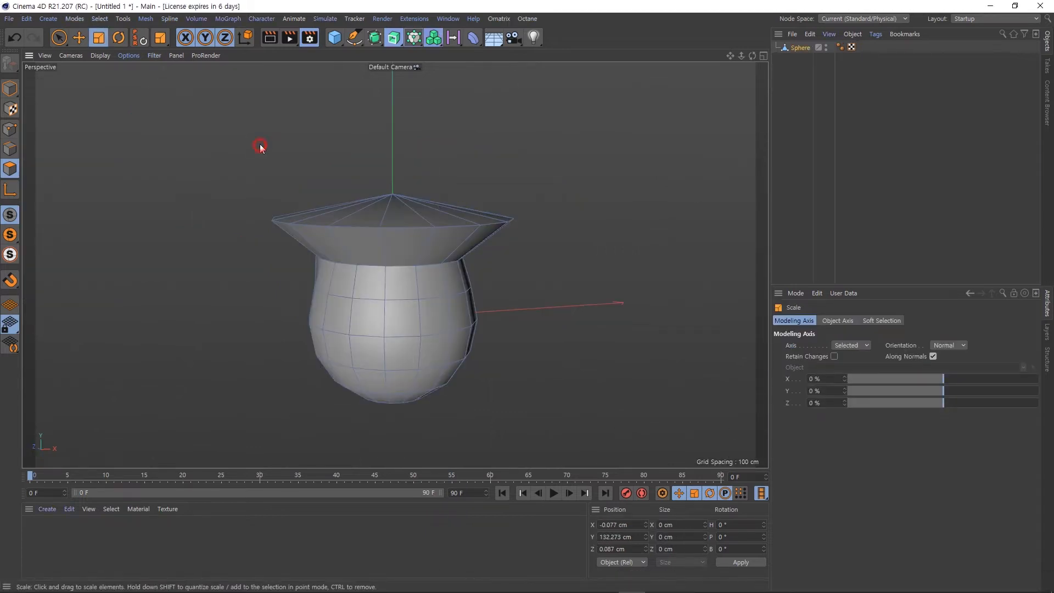
pyautogui.click(101, 21)
pyautogui.click(118, 63)
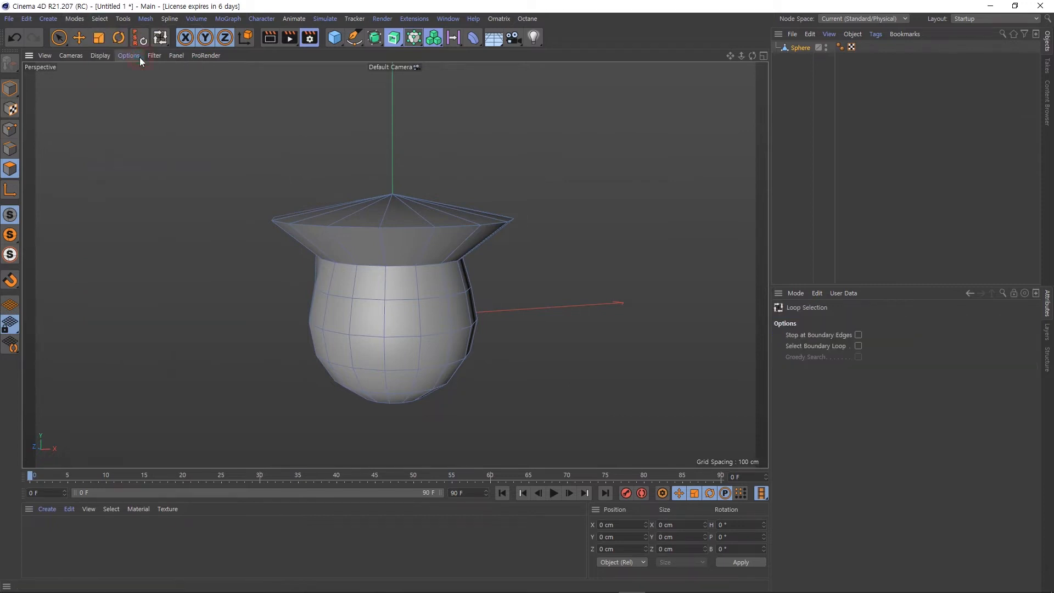
pyautogui.click(843, 336)
pyautogui.click(826, 358)
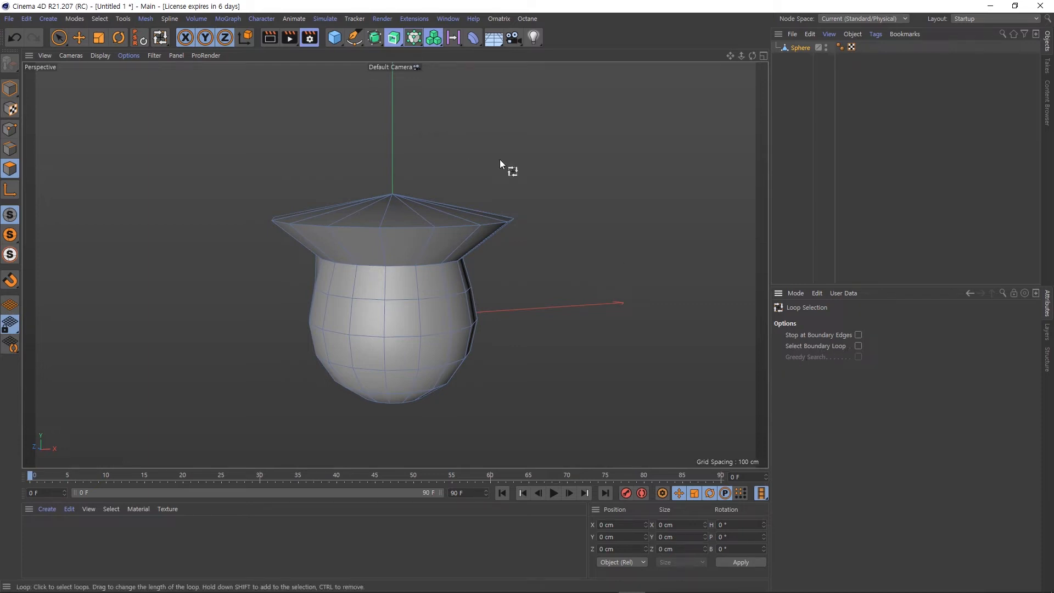
# Switch back to Cinema 4D S22 and loop-select the torus's upper and lower outer edge rings in edge mode
pyautogui.moveTo(632, 591)
pyautogui.click(682, 583)
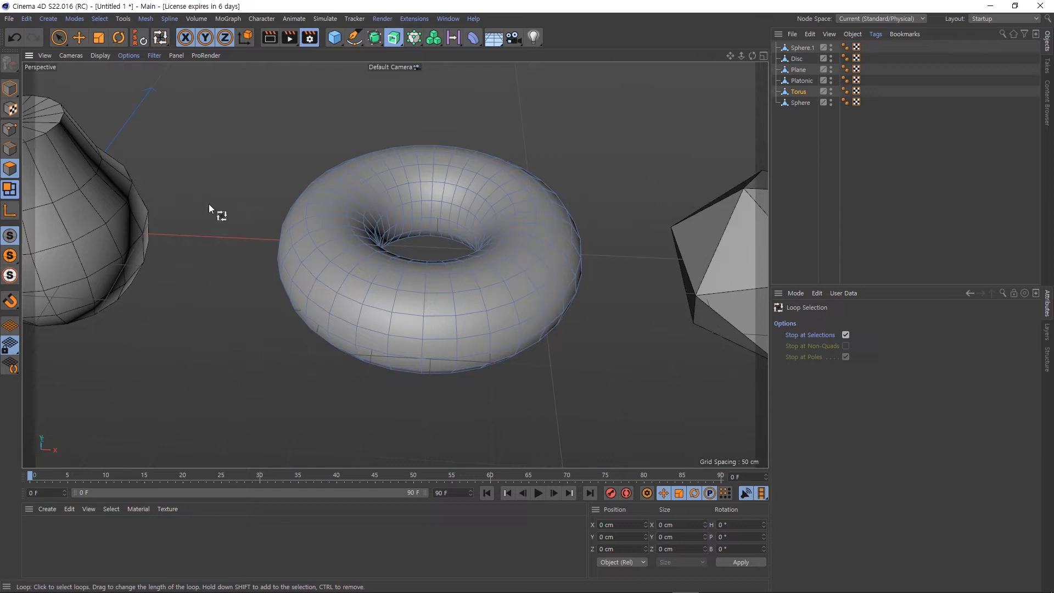
pyautogui.click(14, 150)
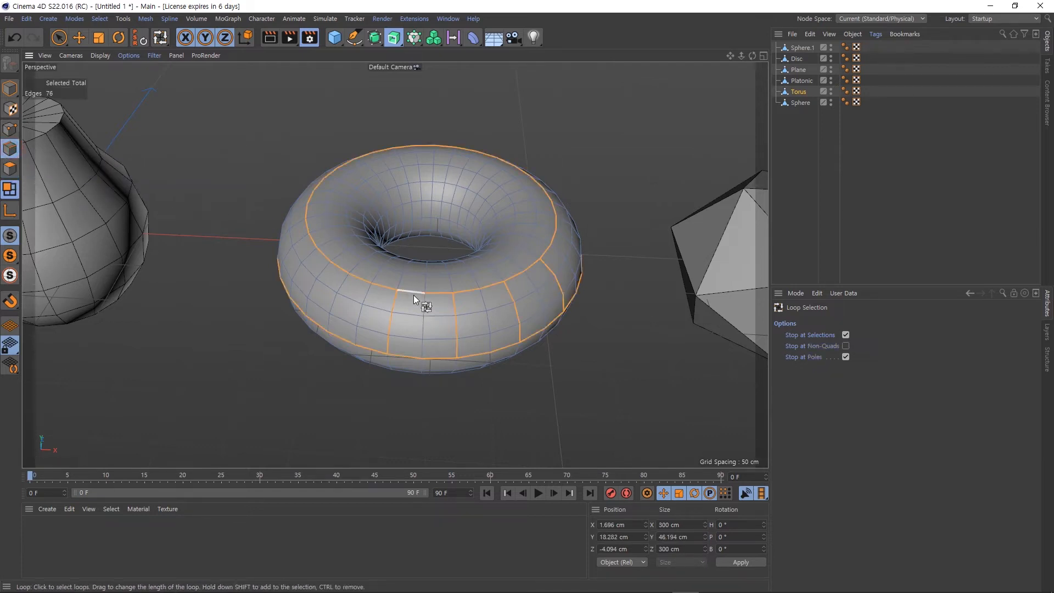
pyautogui.click(571, 370)
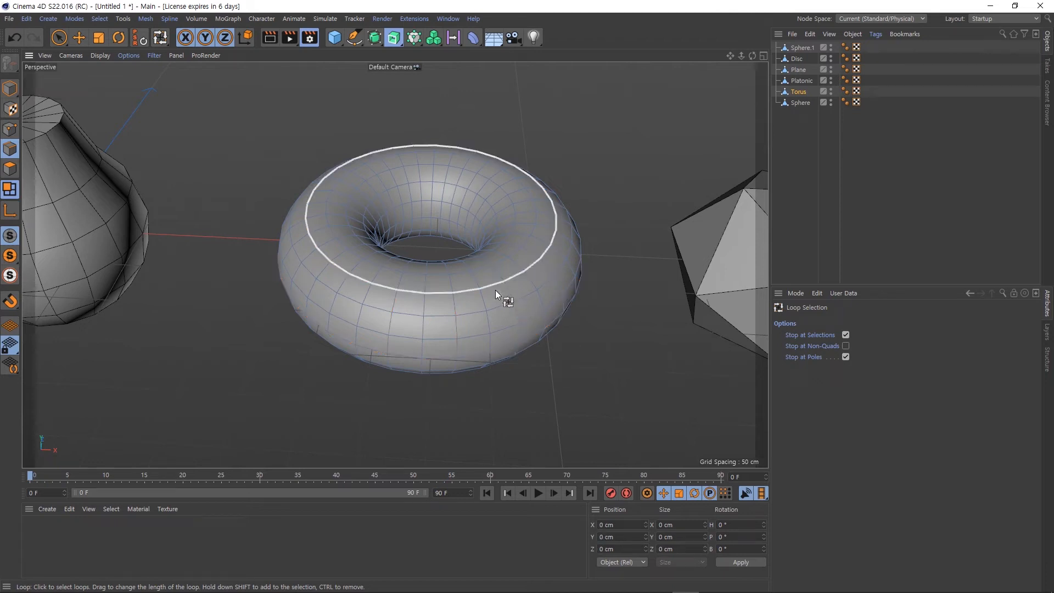
pyautogui.click(497, 292)
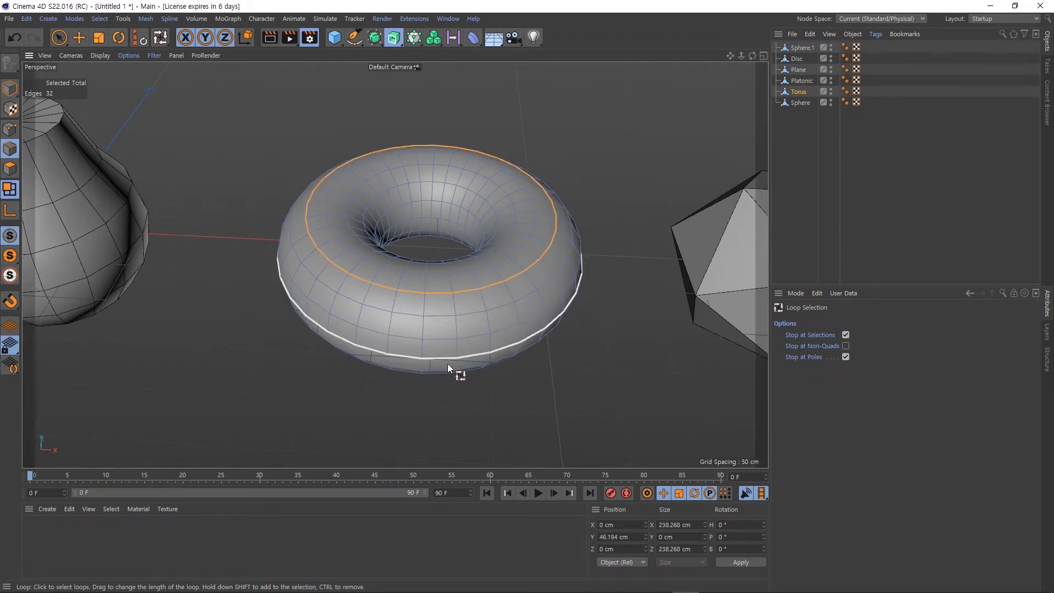
pyautogui.keyDown('shift'); pyautogui.click(463, 357); pyautogui.keyUp('shift')
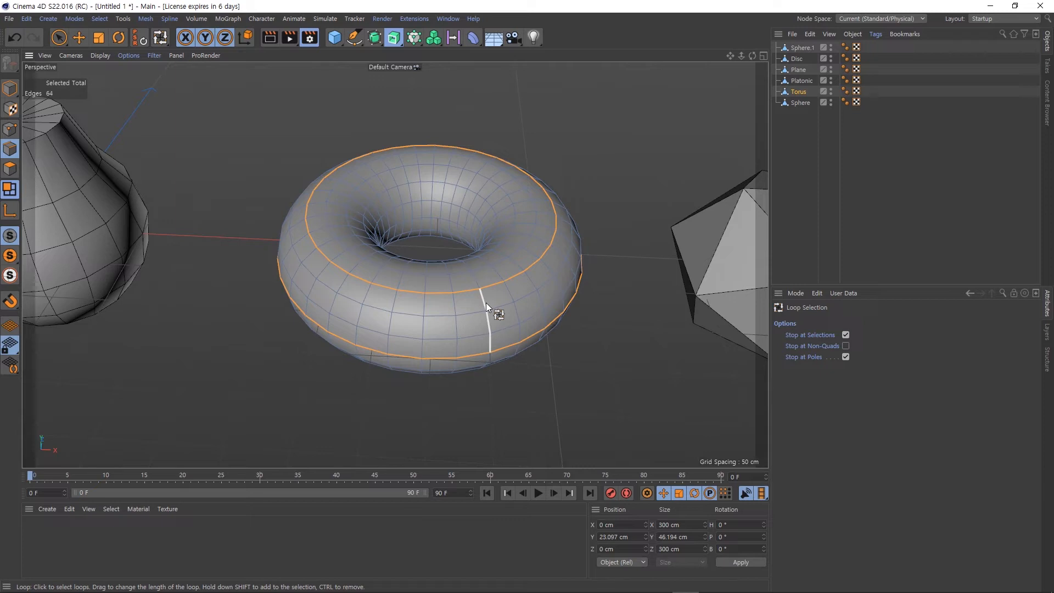
# With Stop at Selections enabled, add the cross edges between the two selected torus loops to the selection
pyautogui.click(846, 334)
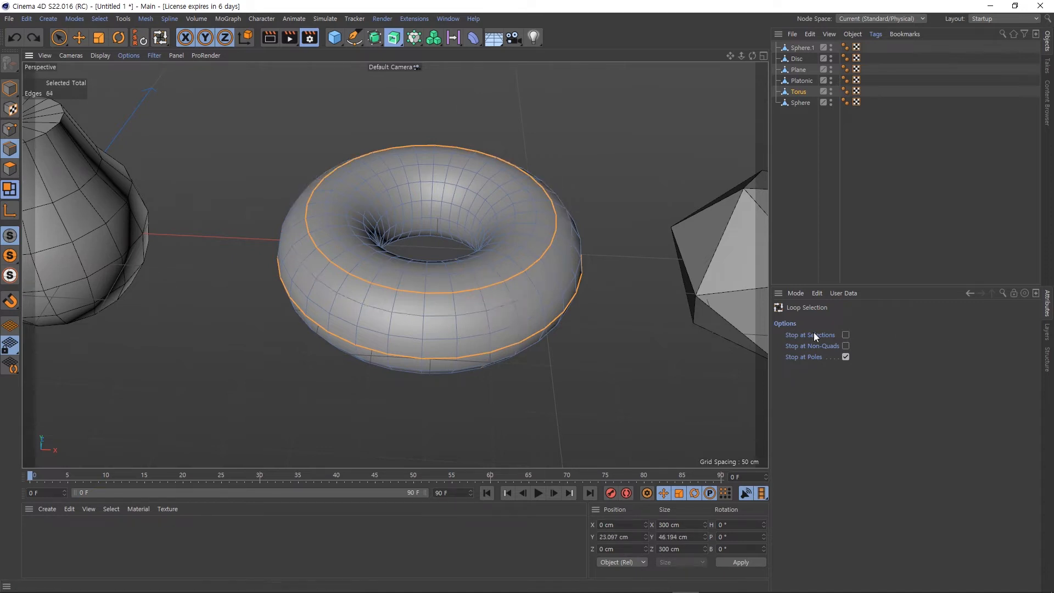
pyautogui.click(846, 334)
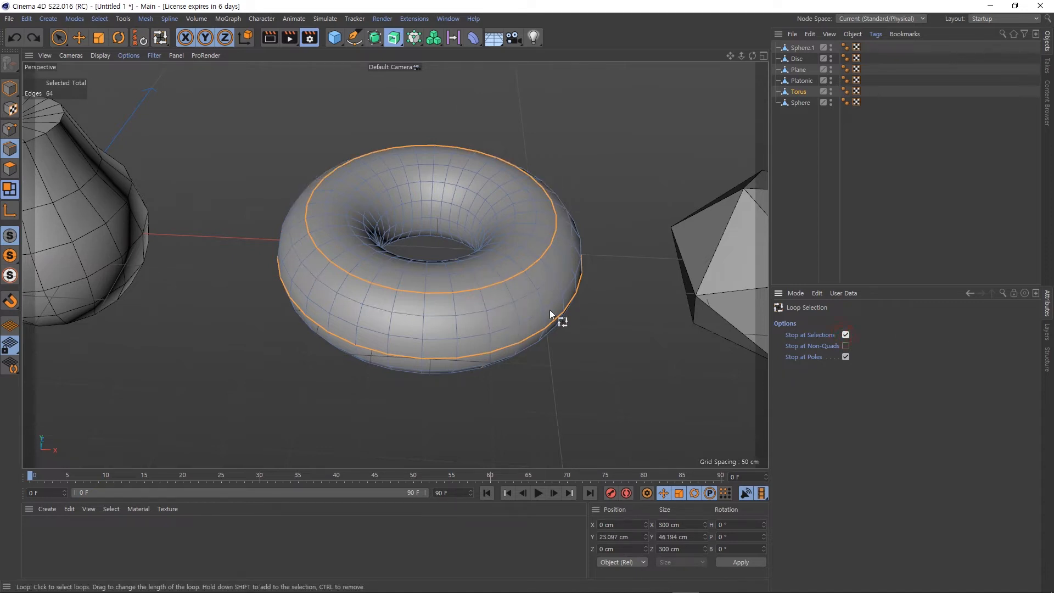
pyautogui.keyDown('shift'); pyautogui.click(485, 307); pyautogui.keyUp('shift')
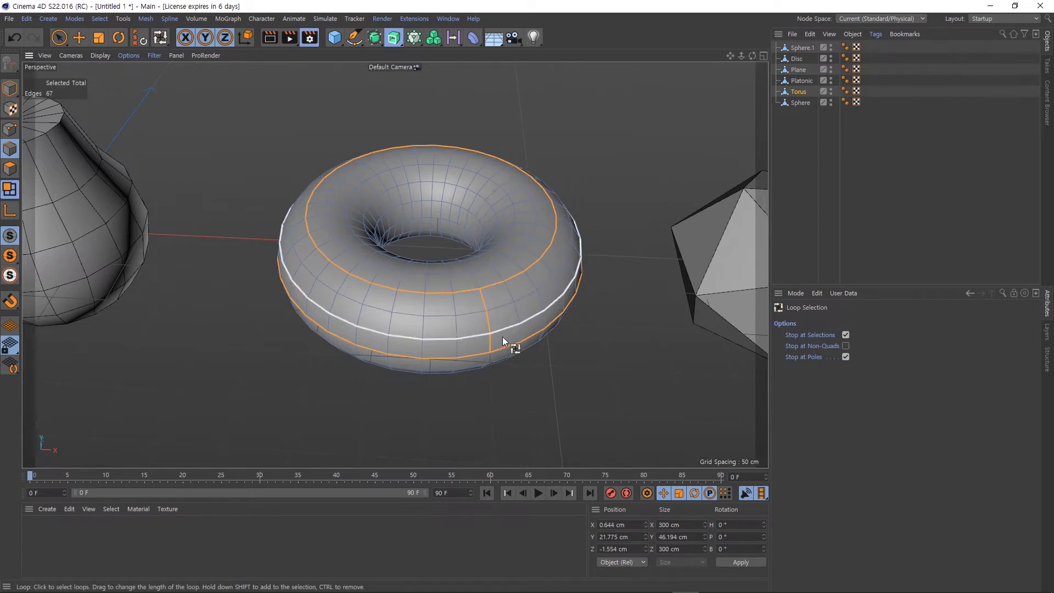
# Undo the torus edge selections, select the object named Sphere and undo its reshaping back to a round sphere
pyautogui.keyDown('alt'); pyautogui.moveTo(241, 293); pyautogui.dragTo(543, 322, button='middle'); pyautogui.keyUp('alt')
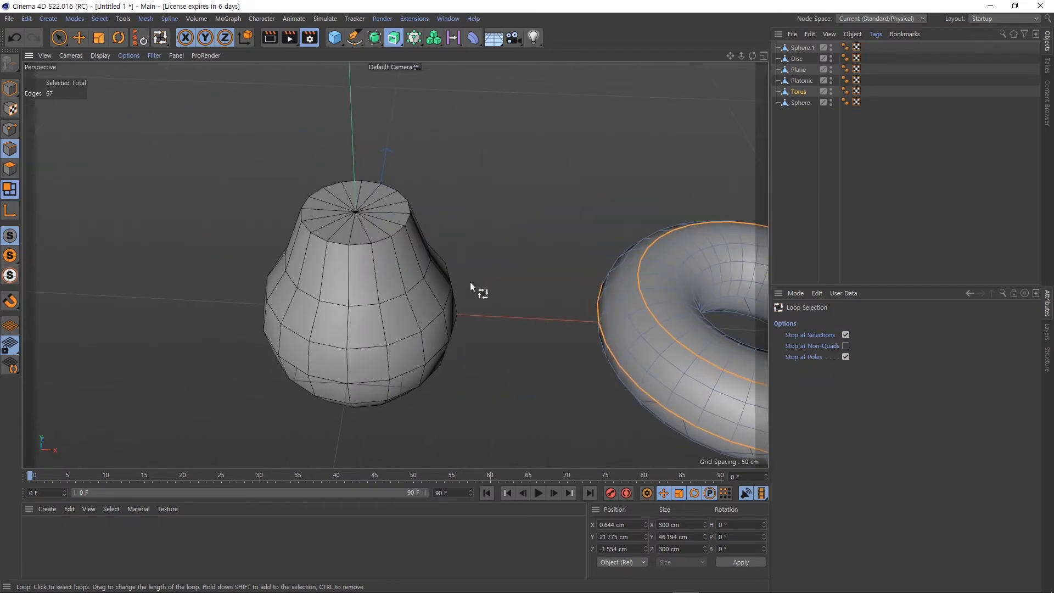
pyautogui.hotkey('ctrl', 'z')
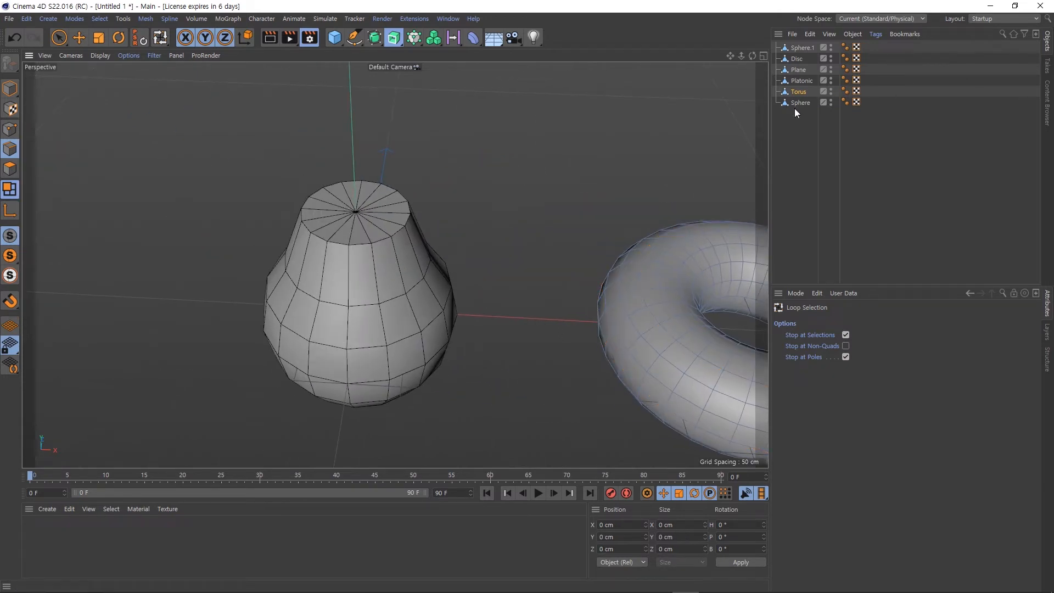
pyautogui.click(799, 103)
pyautogui.hotkey('ctrl', 'z')
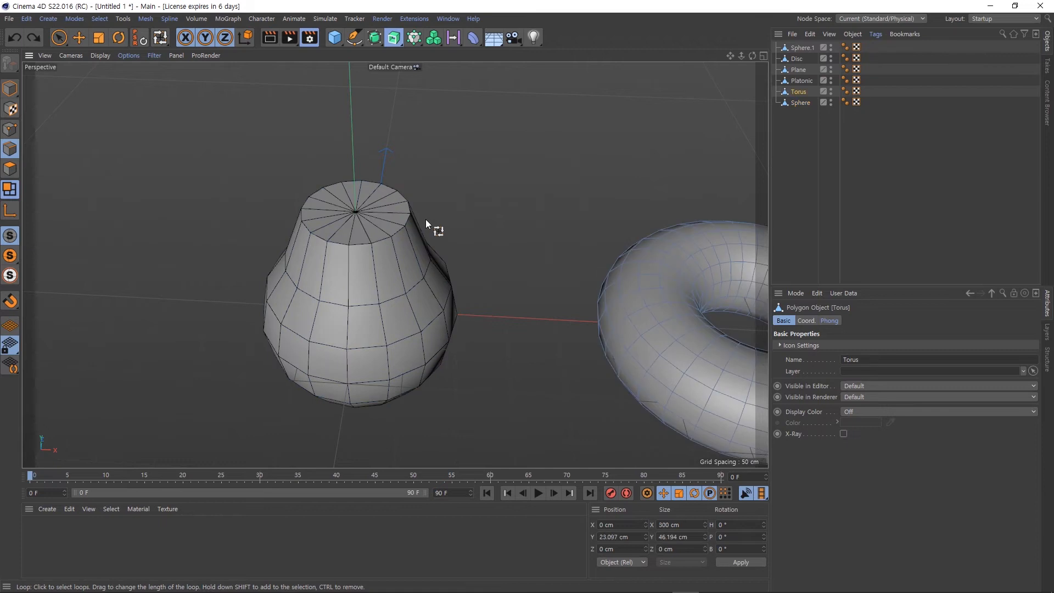
pyautogui.hotkey('ctrl', 'y')
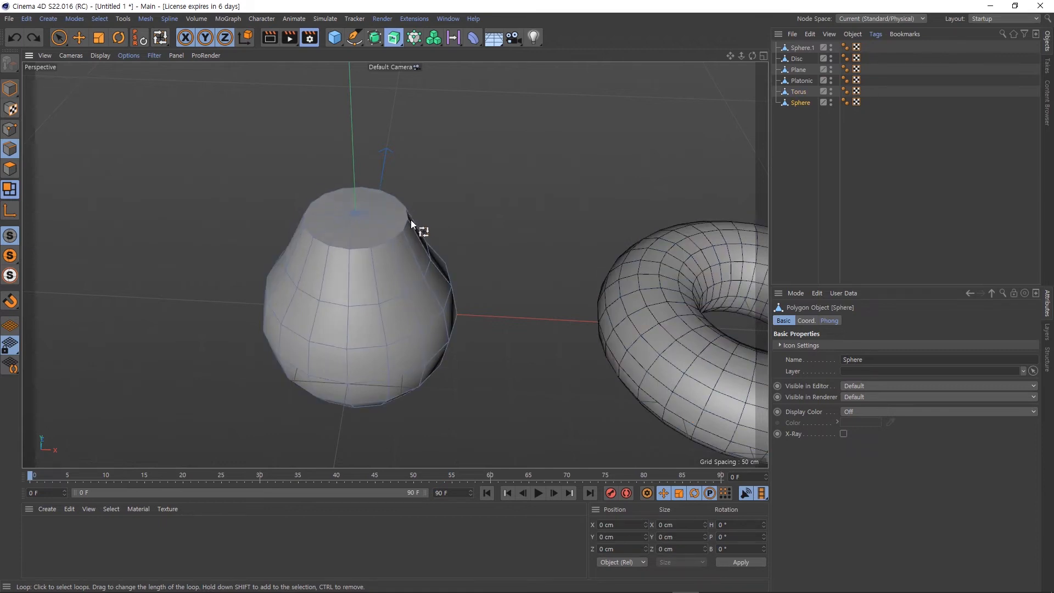
pyautogui.hotkey('ctrl', 'z')
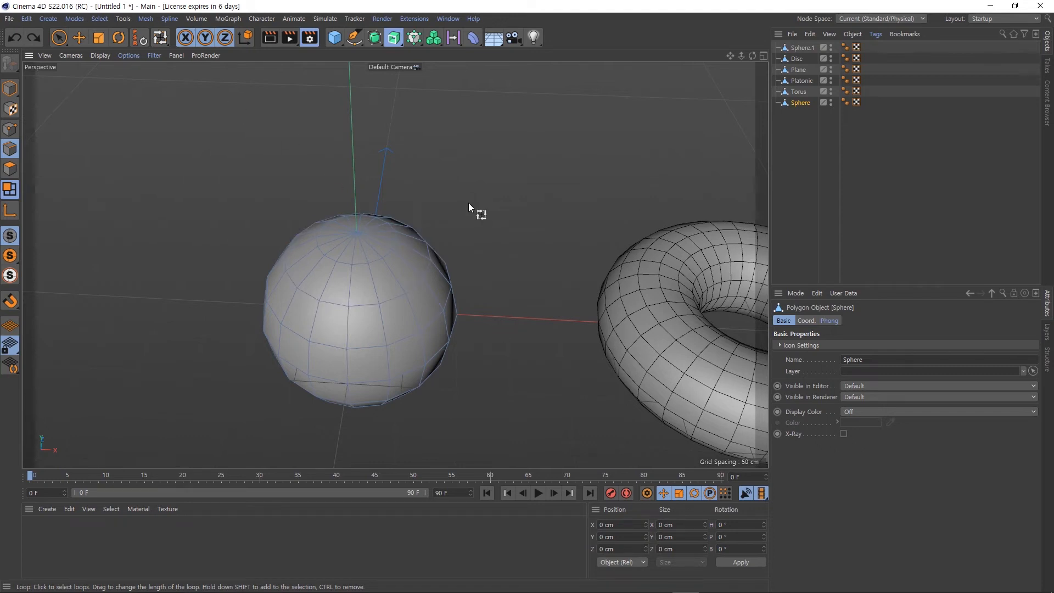
# Enable Stop at Non-Quads for Loop Selection and make the Platonic object active
pyautogui.press('u')
pyautogui.press('l')
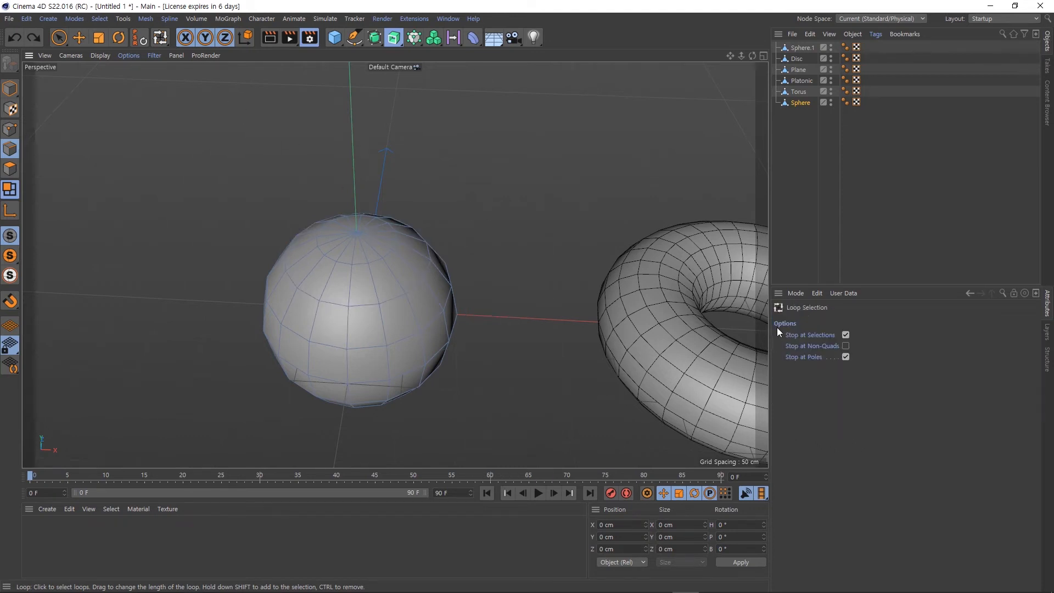
pyautogui.click(846, 346)
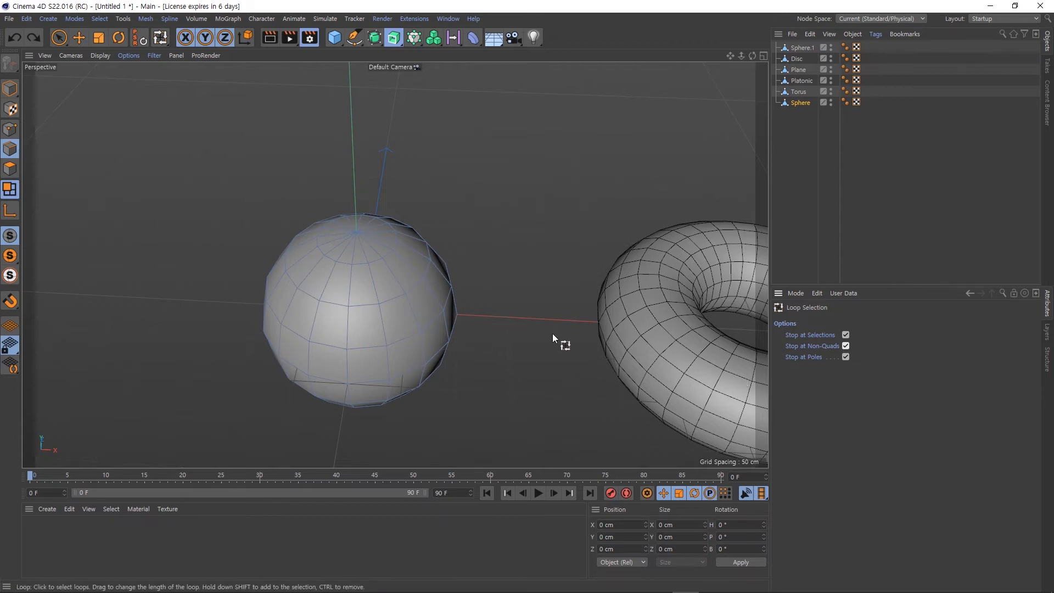
pyautogui.keyDown('alt'); pyautogui.moveTo(552, 334); pyautogui.dragTo(382, 288, button='middle'); pyautogui.keyUp('alt')
pyautogui.keyDown('alt'); pyautogui.moveTo(681, 314); pyautogui.dragTo(416, 316, button='middle'); pyautogui.keyUp('alt')
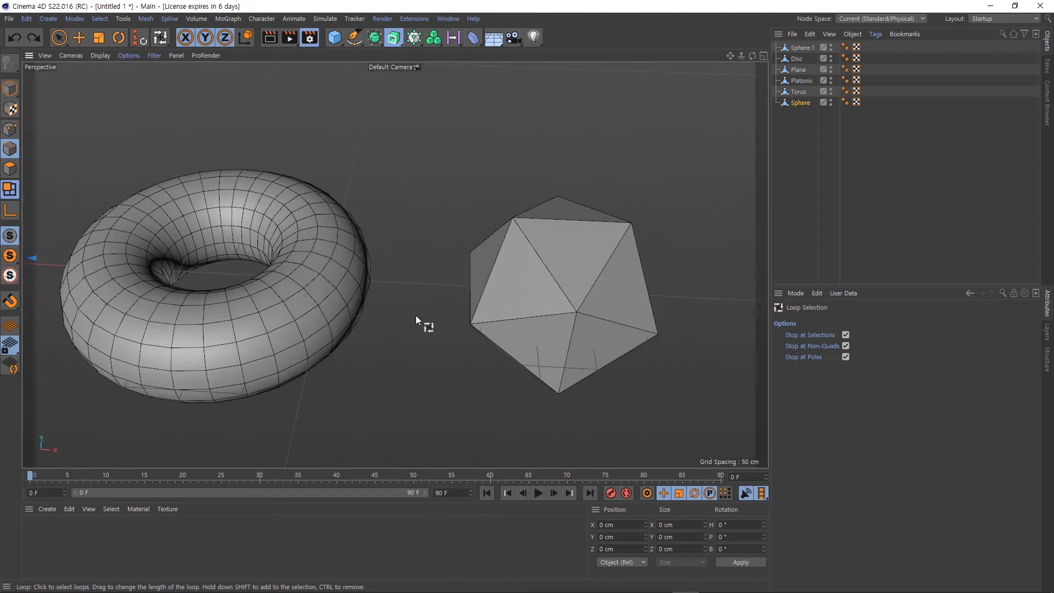
pyautogui.click(802, 81)
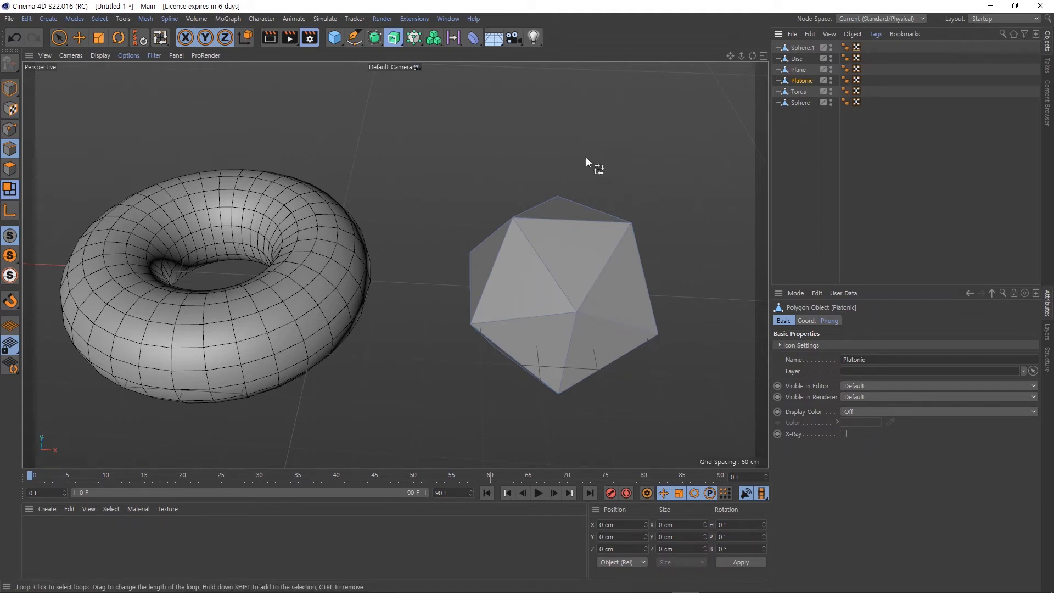
pyautogui.click(554, 154)
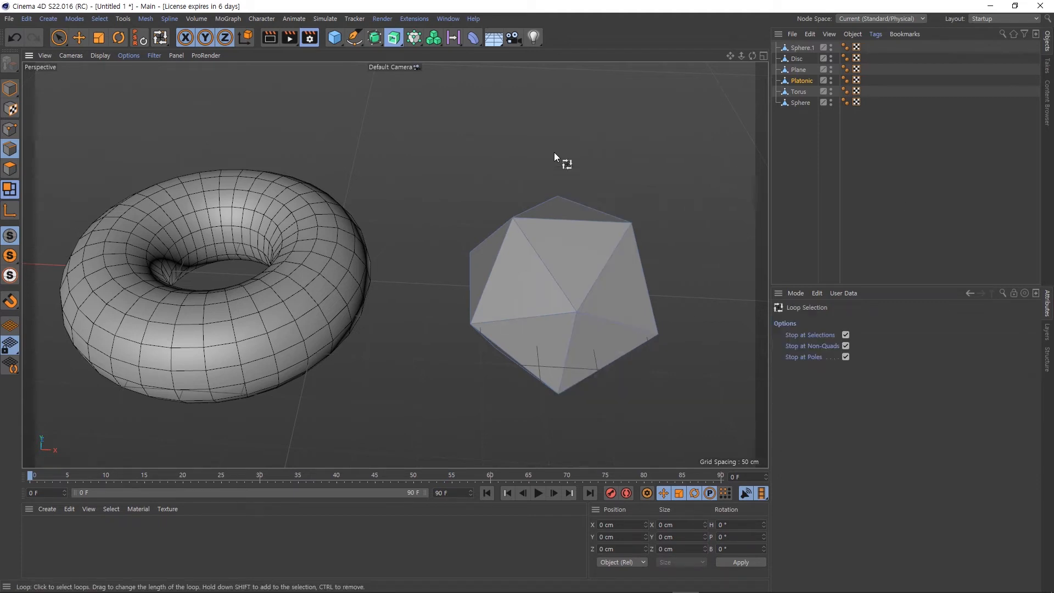
# Disable Loop Selection's Stop at Poles, Stop at Non-Quads and Stop at Selections options and loop-select the torus's upper edge ring
pyautogui.click(845, 357)
pyautogui.click(845, 346)
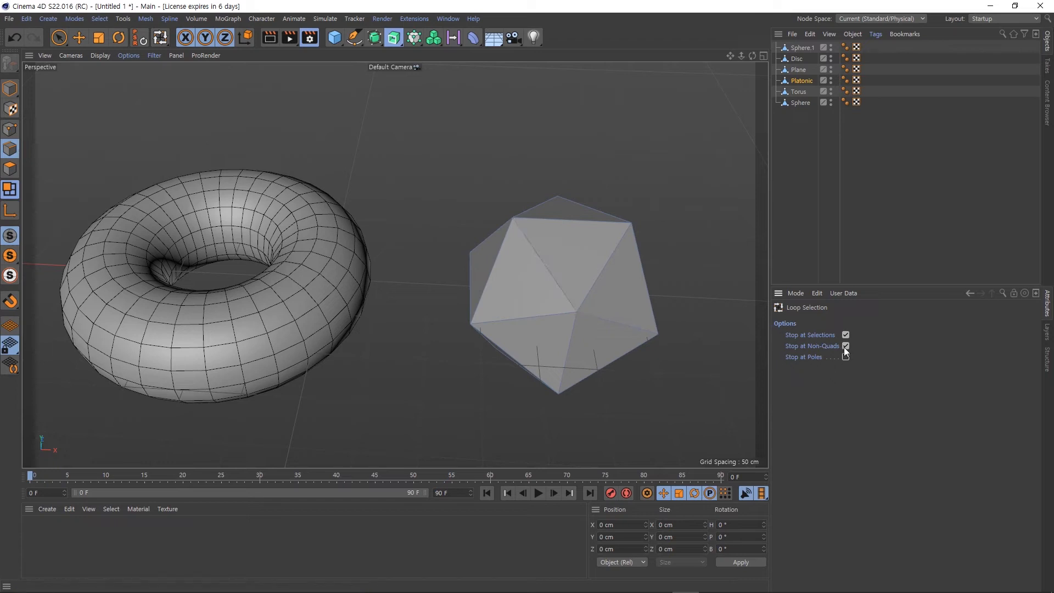
pyautogui.click(845, 335)
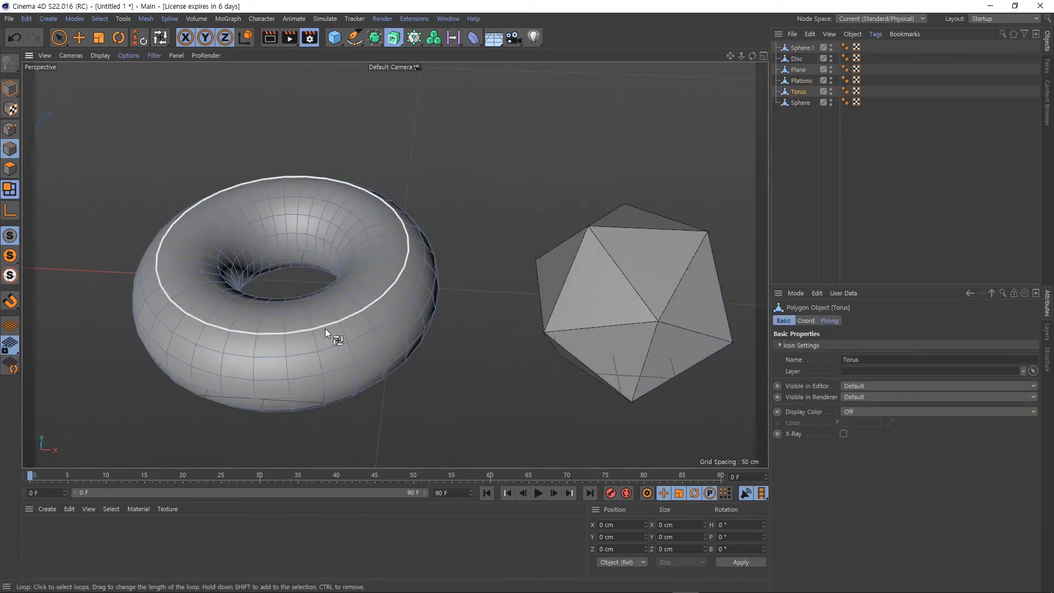
pyautogui.click(325, 328)
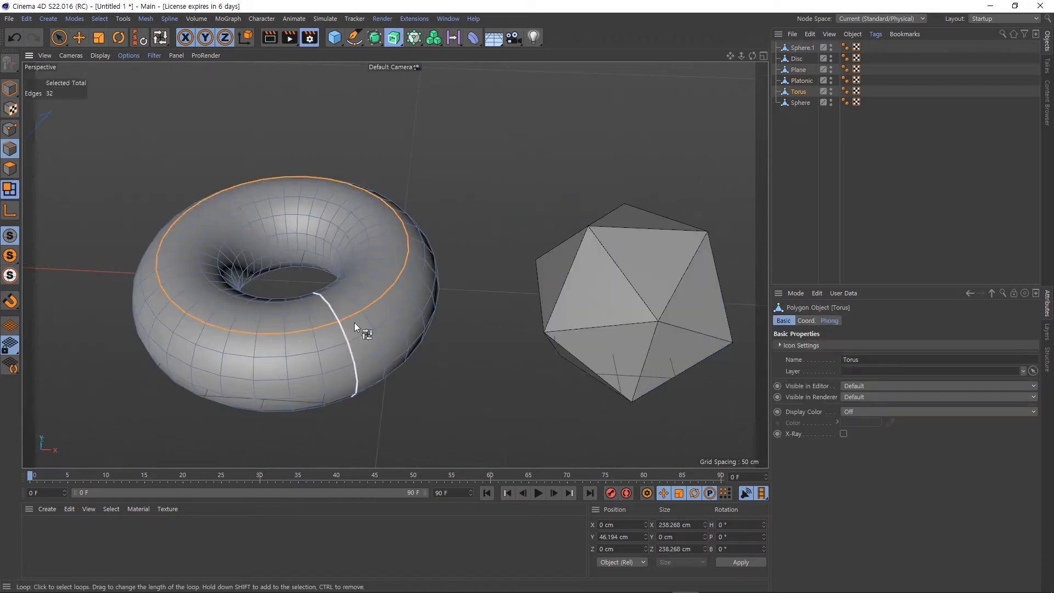
# Turn off the Move tool's Soft Selection, reselect the torus's upper edge loop with it, and return to Loop Selection
pyautogui.click(83, 39)
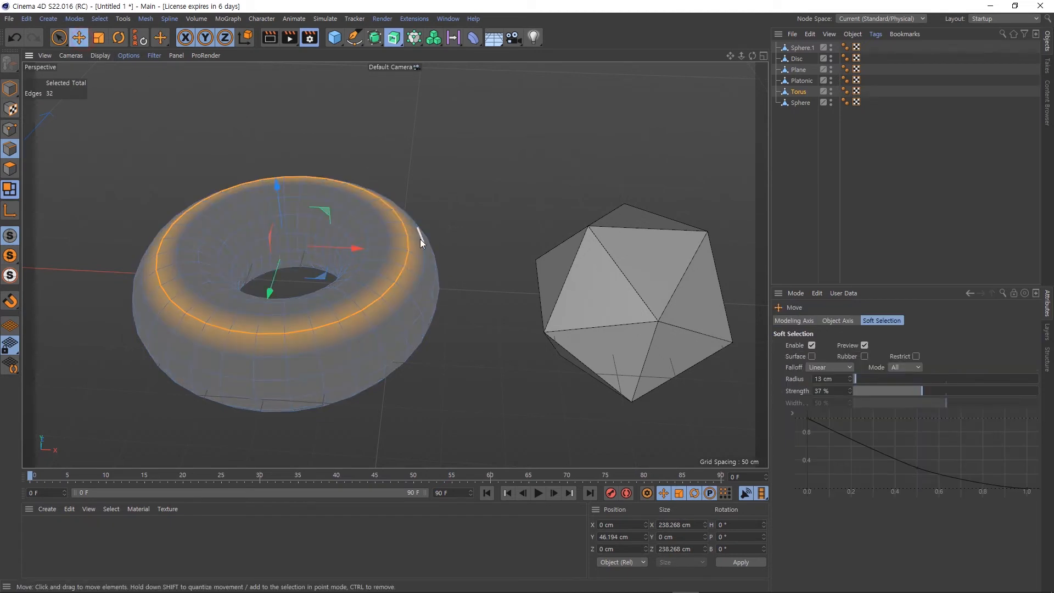
pyautogui.click(812, 345)
pyautogui.click(501, 193)
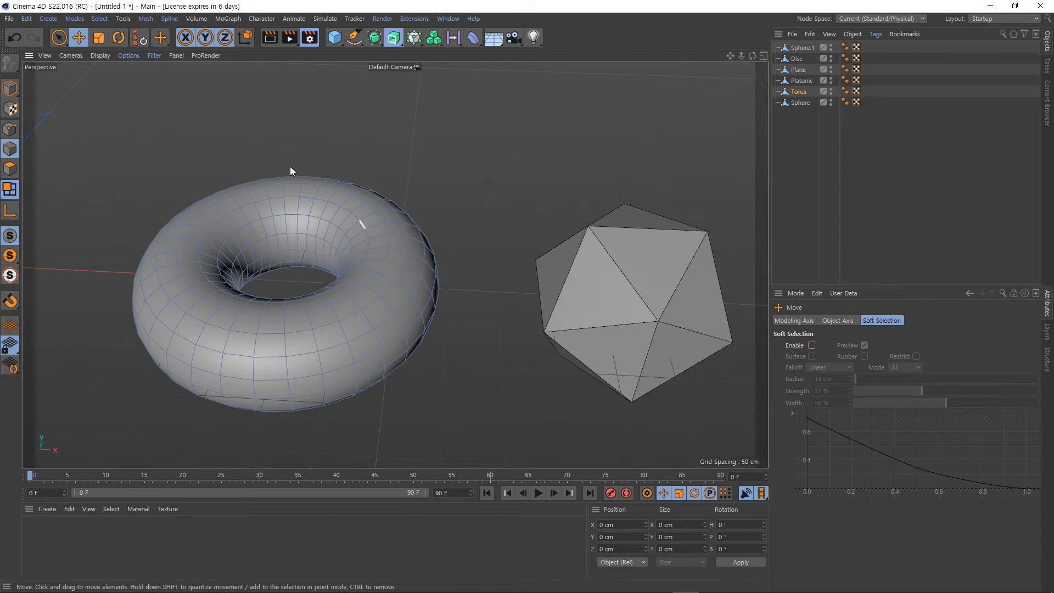
pyautogui.doubleClick(371, 309)
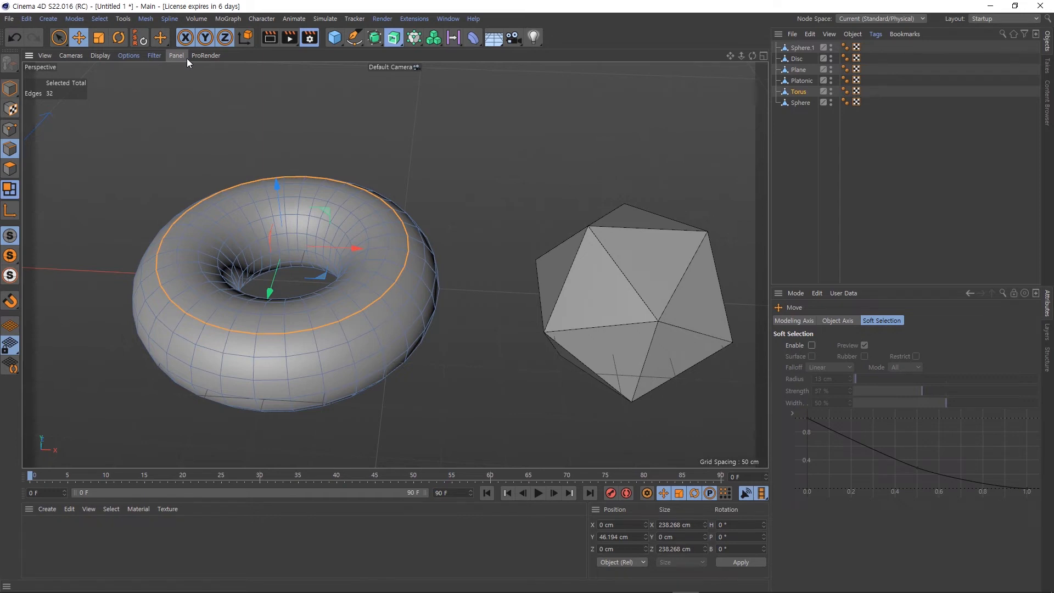
pyautogui.rightClick(469, 133)
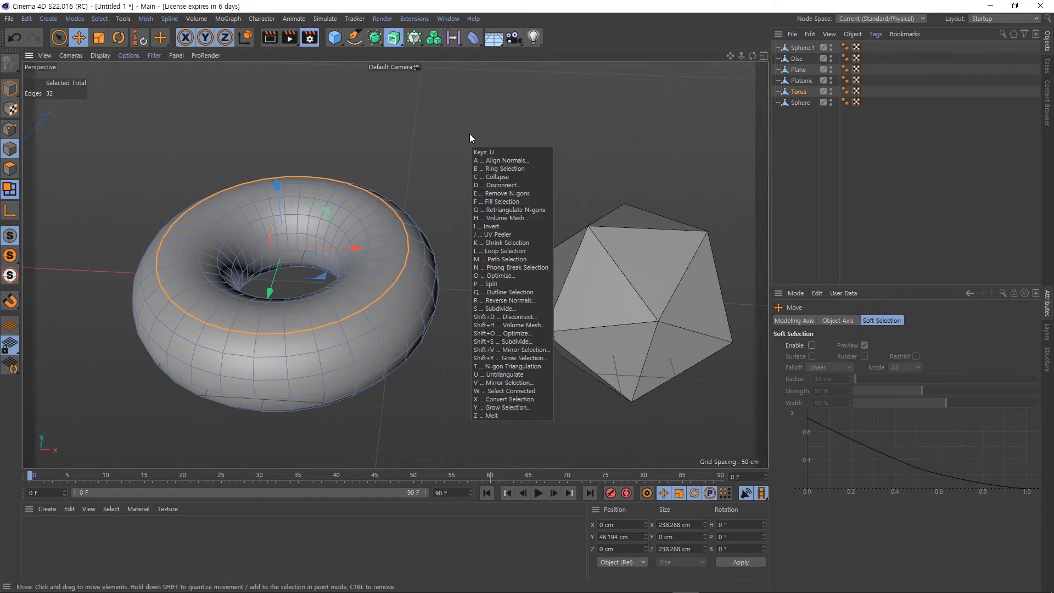
pyautogui.click(494, 176)
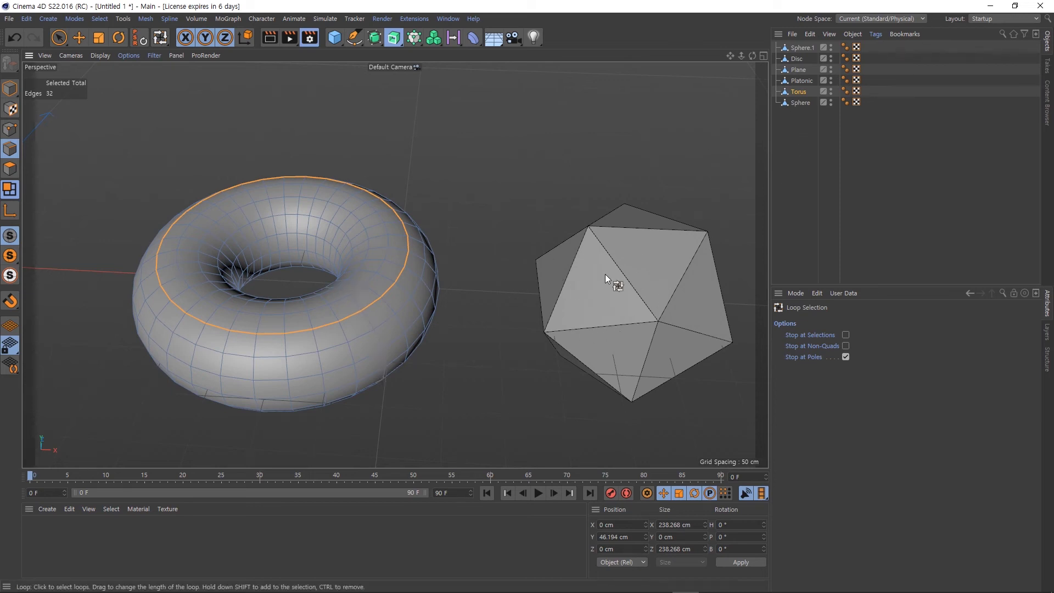
# With the Move tool, select the loop of plane edges that runs from the outer border to the raised polygon
pyautogui.keyDown('alt'); pyautogui.moveTo(626, 292); pyautogui.dragTo(275, 263, button='middle'); pyautogui.keyUp('alt')
pyautogui.keyDown('alt'); pyautogui.moveTo(572, 289); pyautogui.dragTo(206, 221, button='middle'); pyautogui.keyUp('alt')
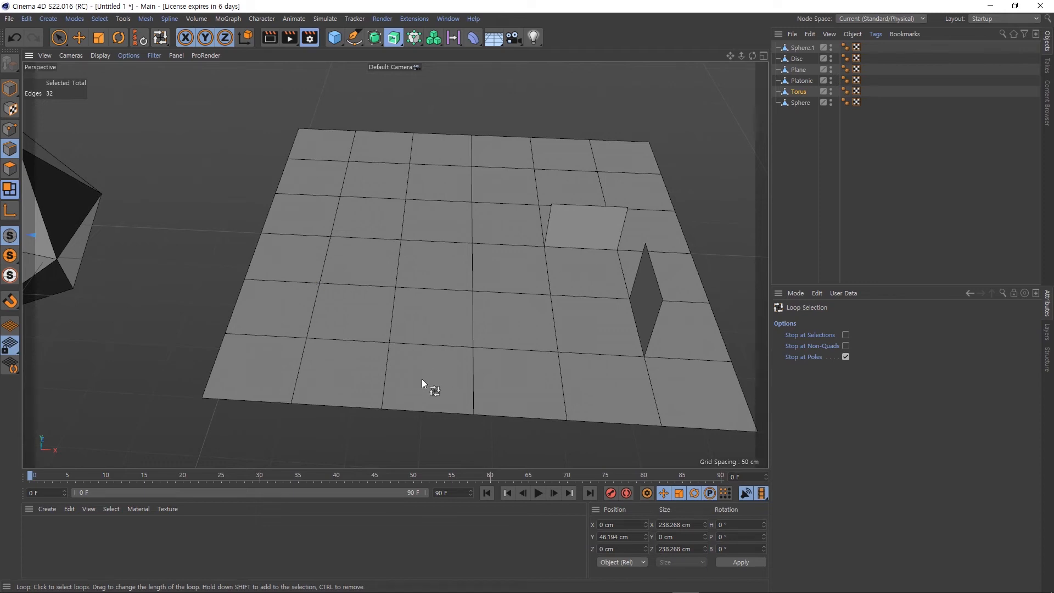
pyautogui.moveTo(440, 393)
pyautogui.keyDown('alt'); pyautogui.mouseDown()
pyautogui.moveTo(469, 374)
pyautogui.moveTo(463, 366)
pyautogui.mouseUp(); pyautogui.keyUp('alt')
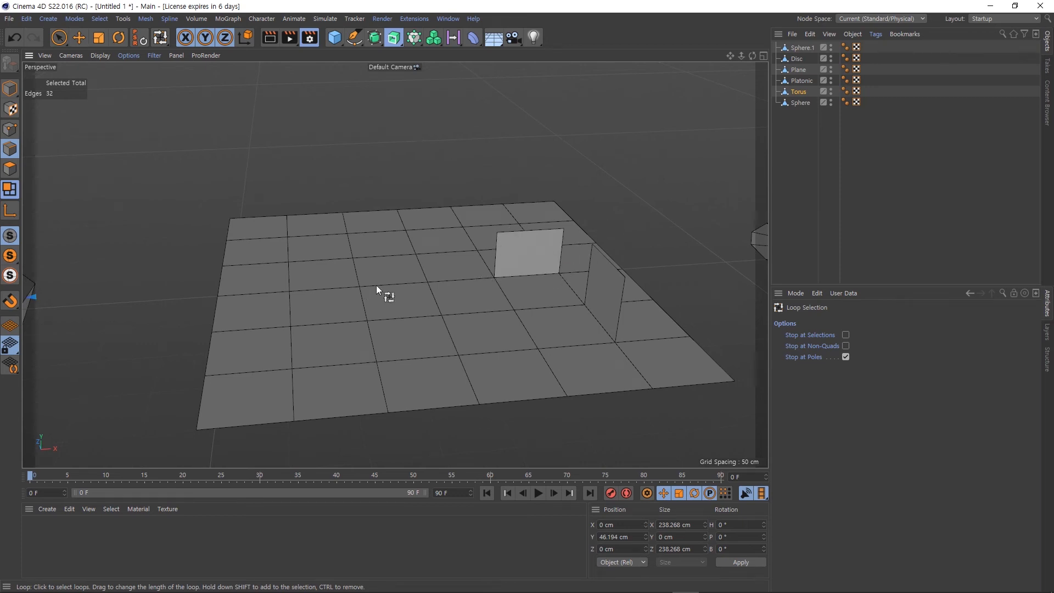
pyautogui.press('e')
pyautogui.click(373, 313)
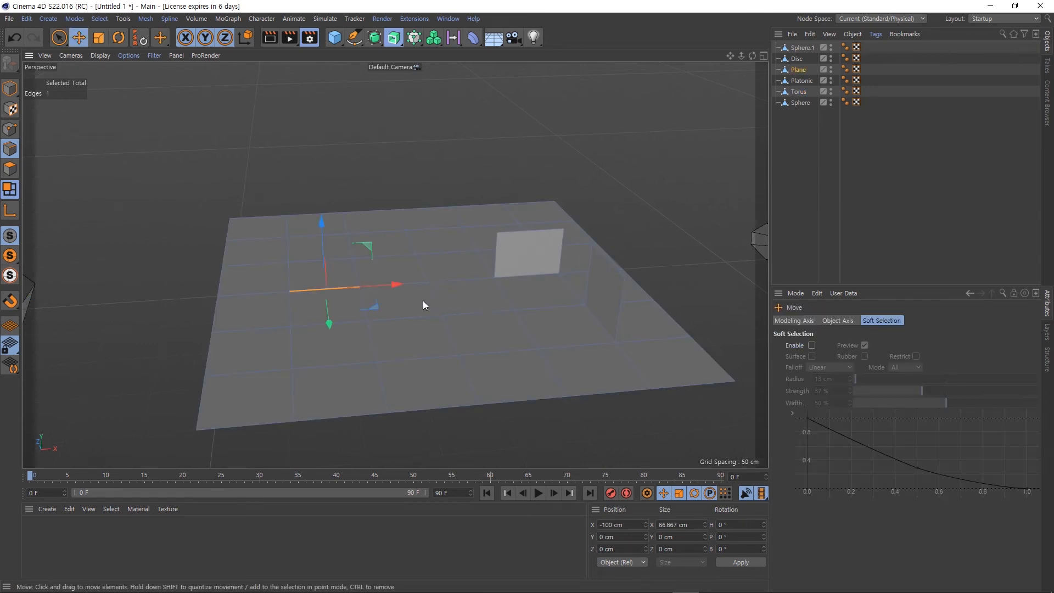
pyautogui.doubleClick(314, 288)
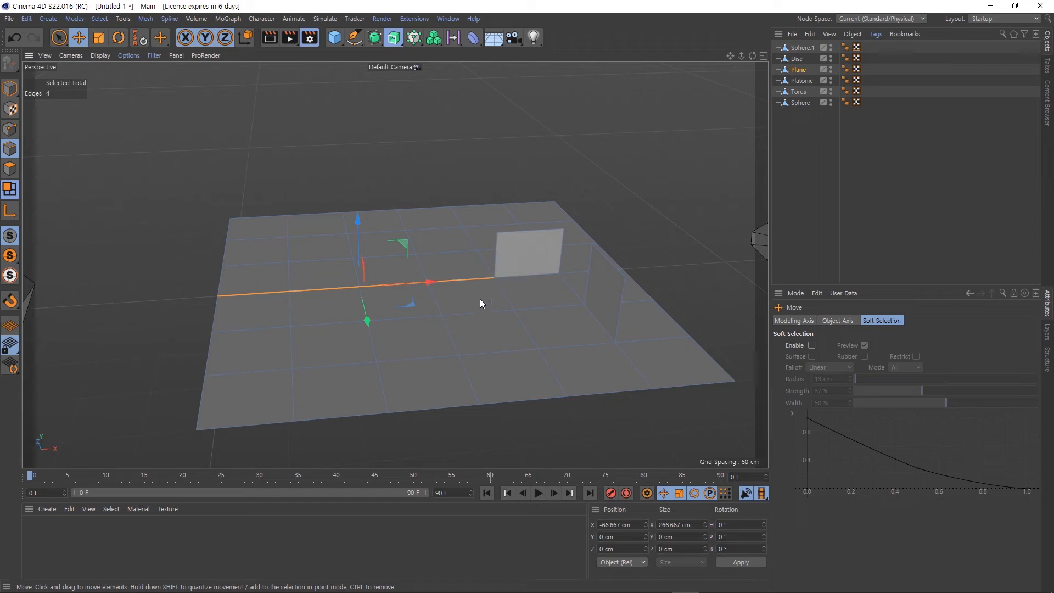
# Activate Ring Selection and examine its stop options and how it highlights edges across the plane
pyautogui.click(100, 19)
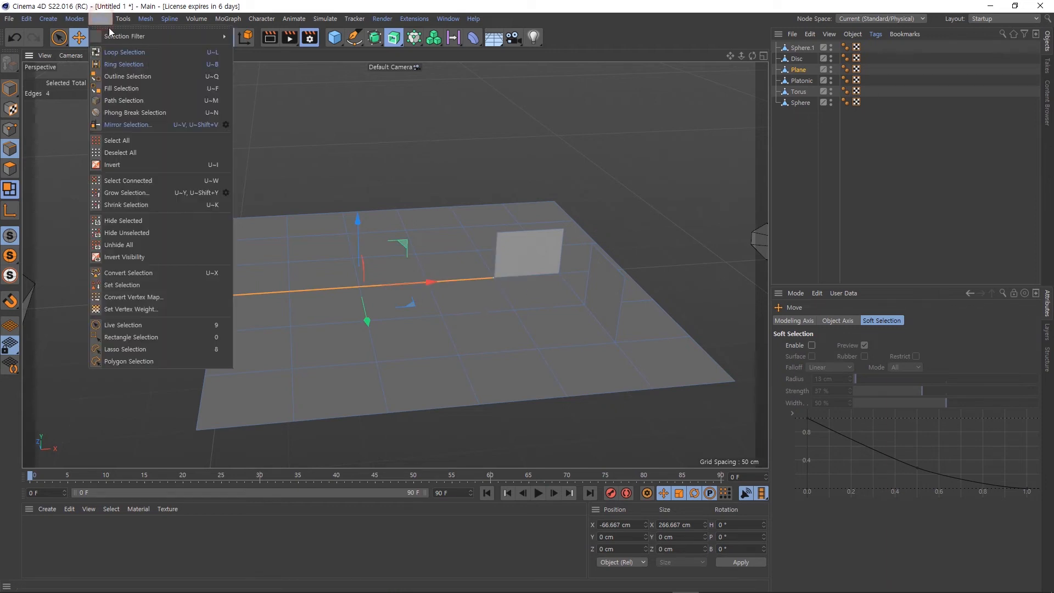
pyautogui.click(166, 67)
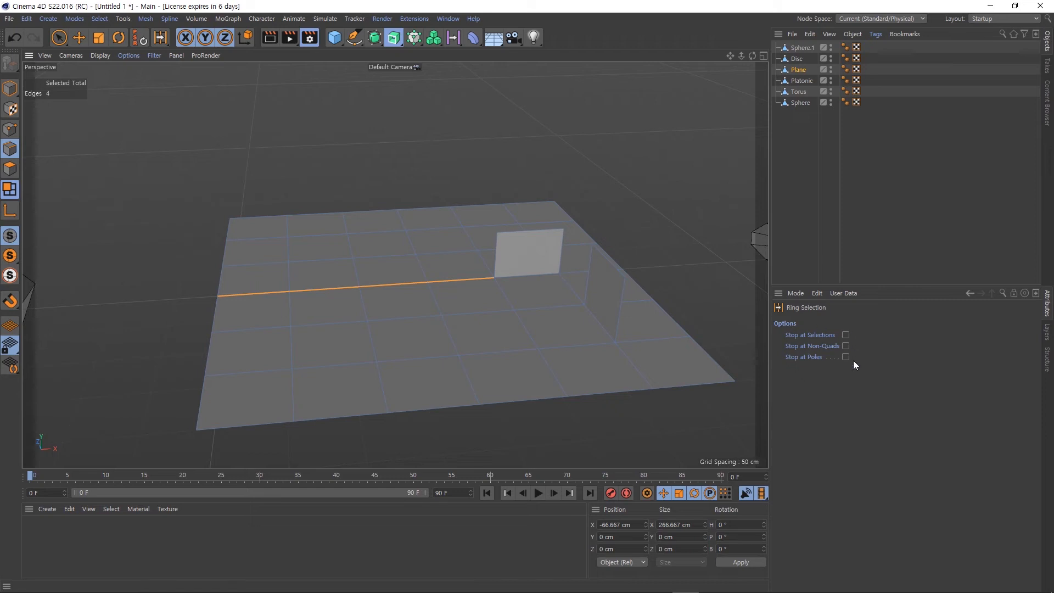
pyautogui.click(796, 102)
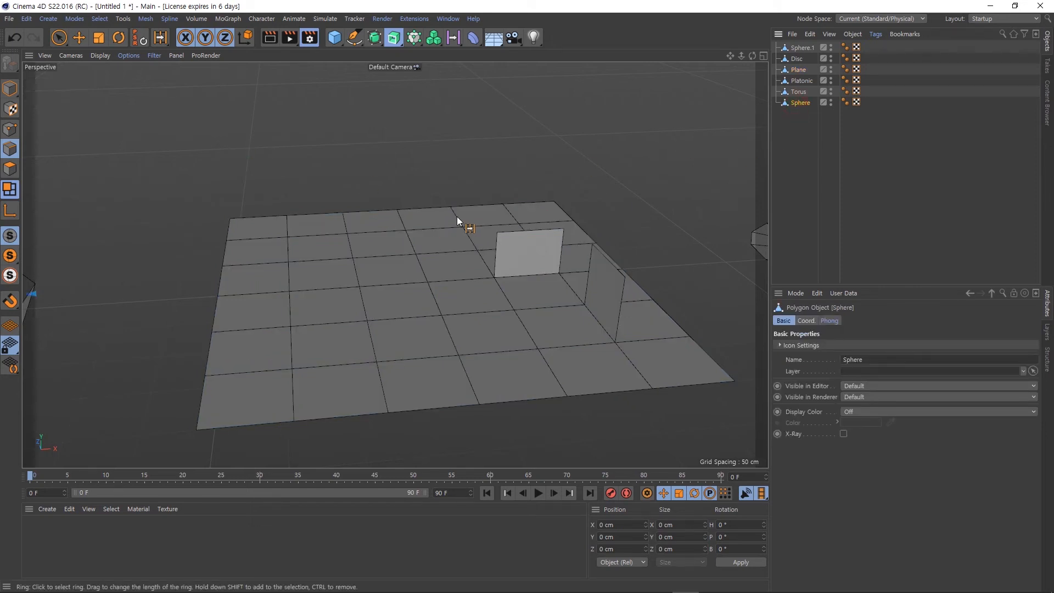
pyautogui.press('o')
pyautogui.keyDown('alt'); pyautogui.moveTo(430, 176); pyautogui.dragTo(404, 224); pyautogui.keyUp('alt')
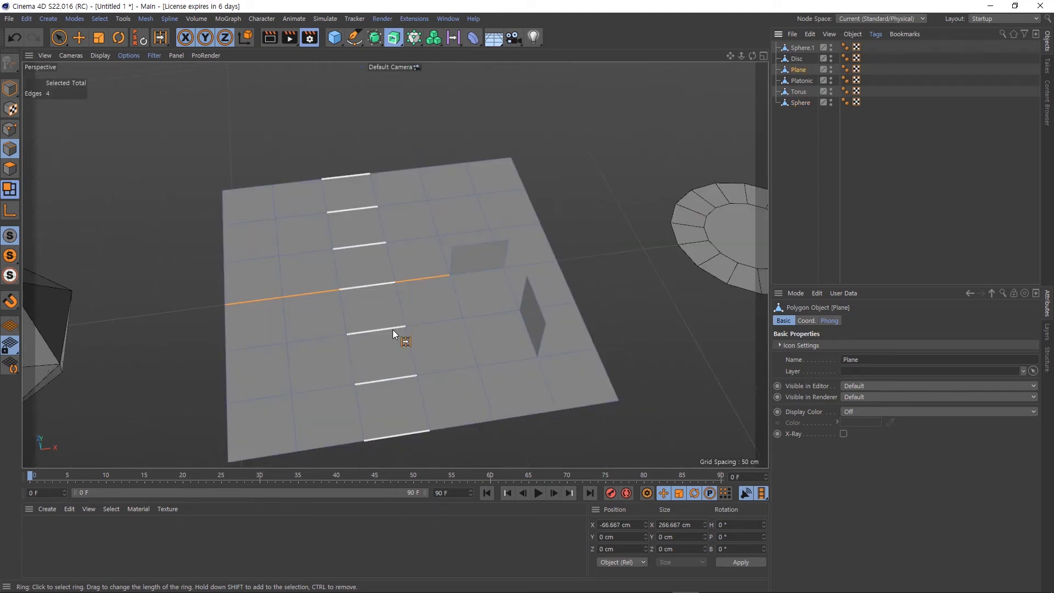
# Select a single edge of the plane with the Move tool, then ring-select the parallel edges across its row
pyautogui.press('e')
pyautogui.click(411, 352)
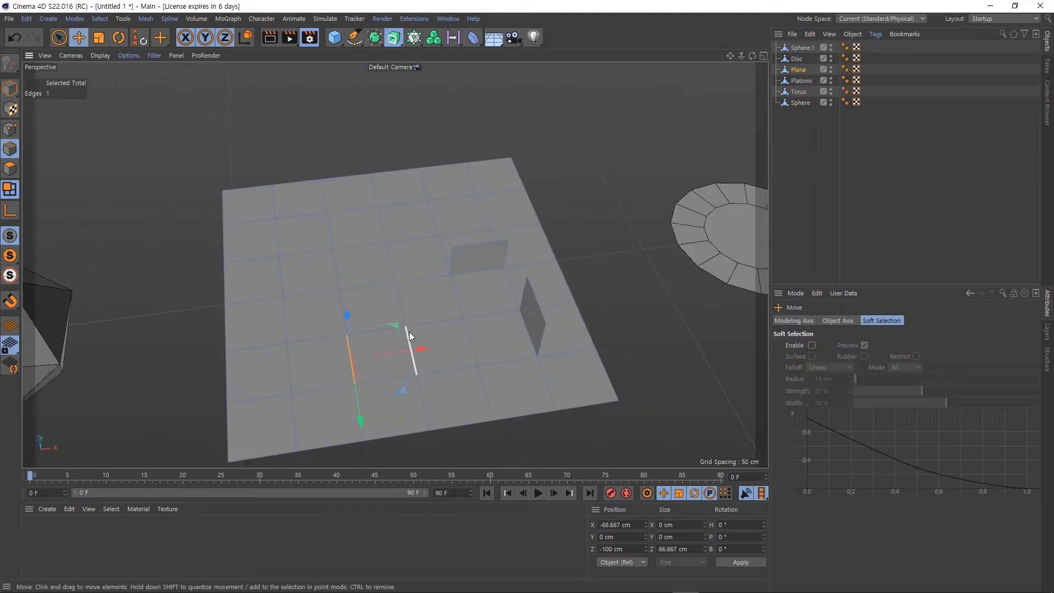
pyautogui.rightClick(348, 133)
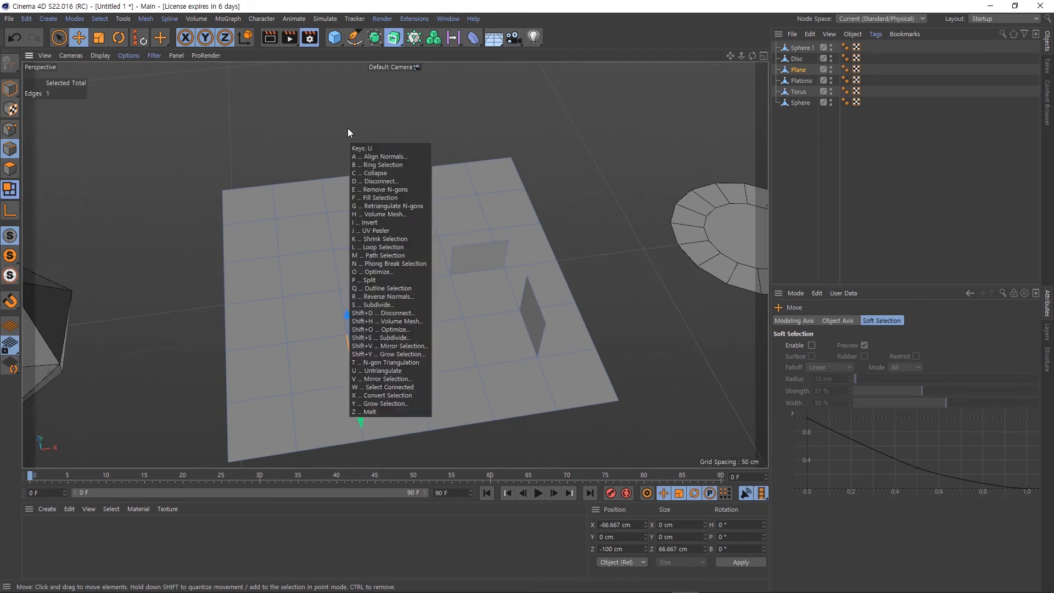
pyautogui.click(353, 157)
pyautogui.click(357, 360)
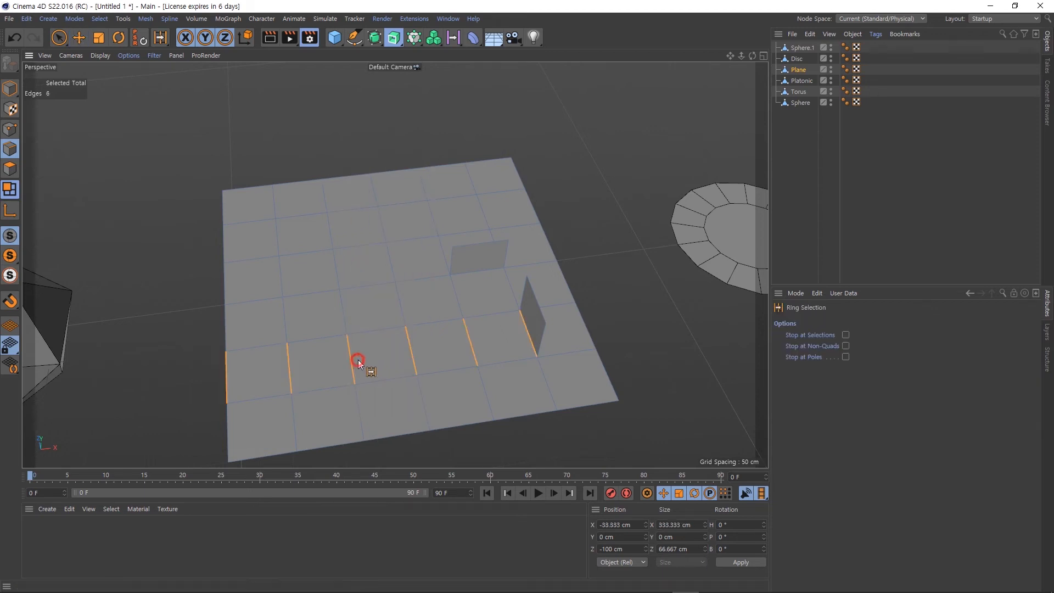
# Activate the Create Point tool and examine its Polygon Type choices, keeping N-gon
pyautogui.keyDown('alt'); pyautogui.moveTo(566, 365); pyautogui.dragTo(347, 336); pyautogui.keyUp('alt')
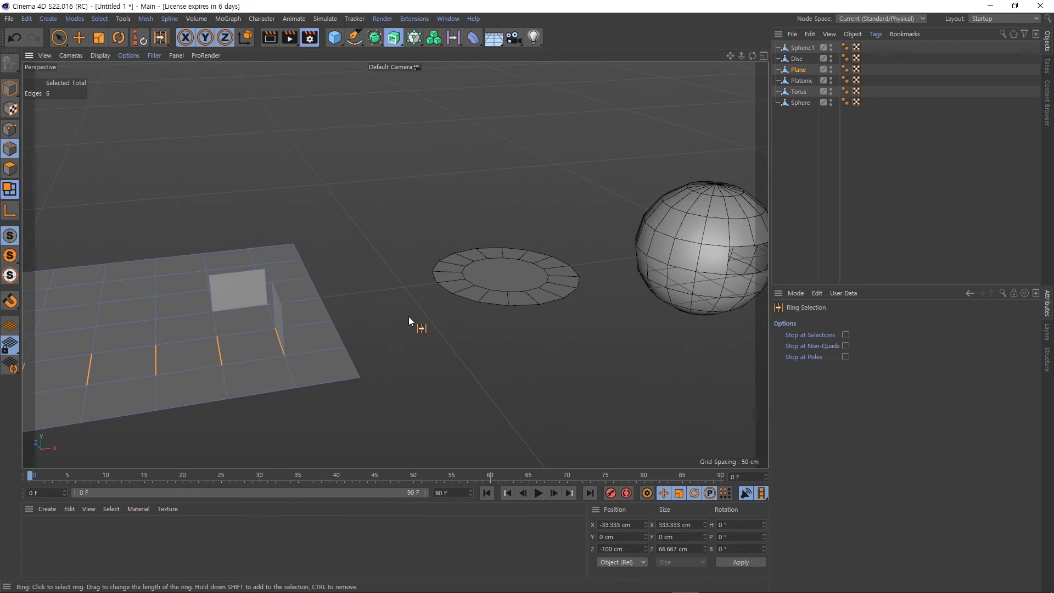
pyautogui.rightClick(365, 150)
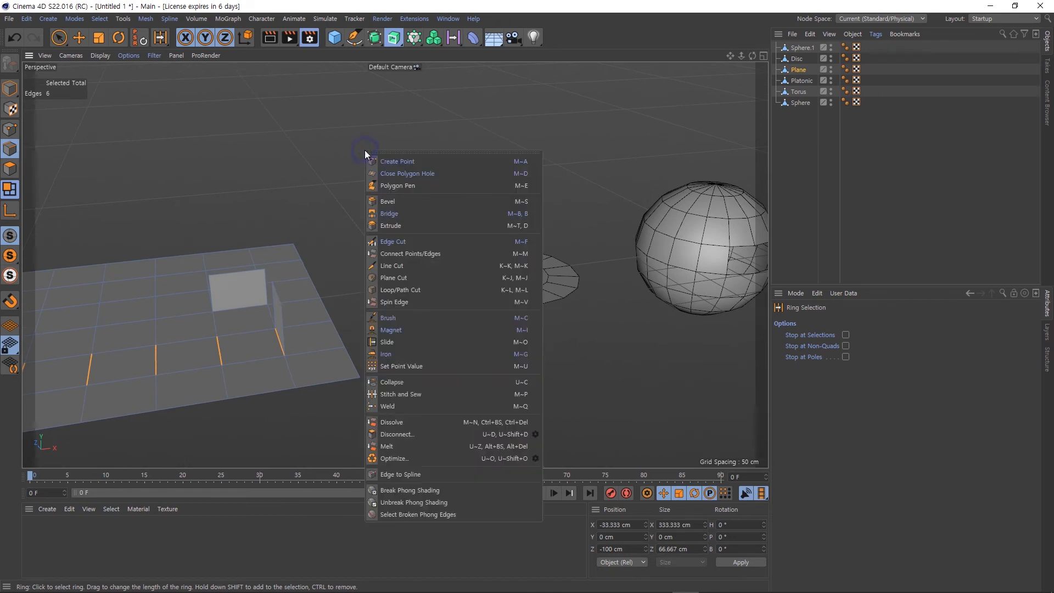
pyautogui.click(429, 162)
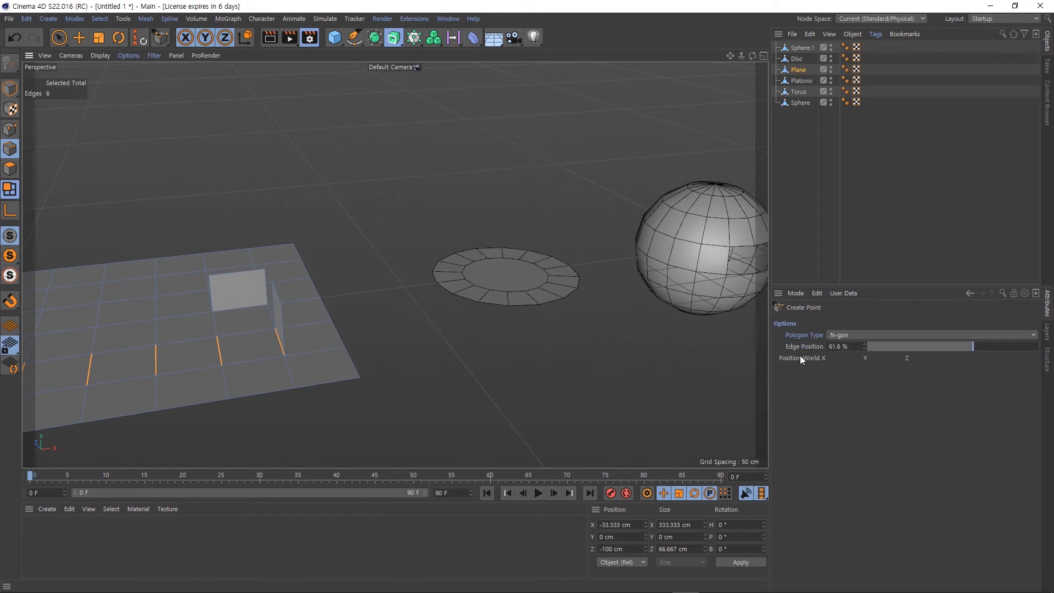
pyautogui.click(817, 340)
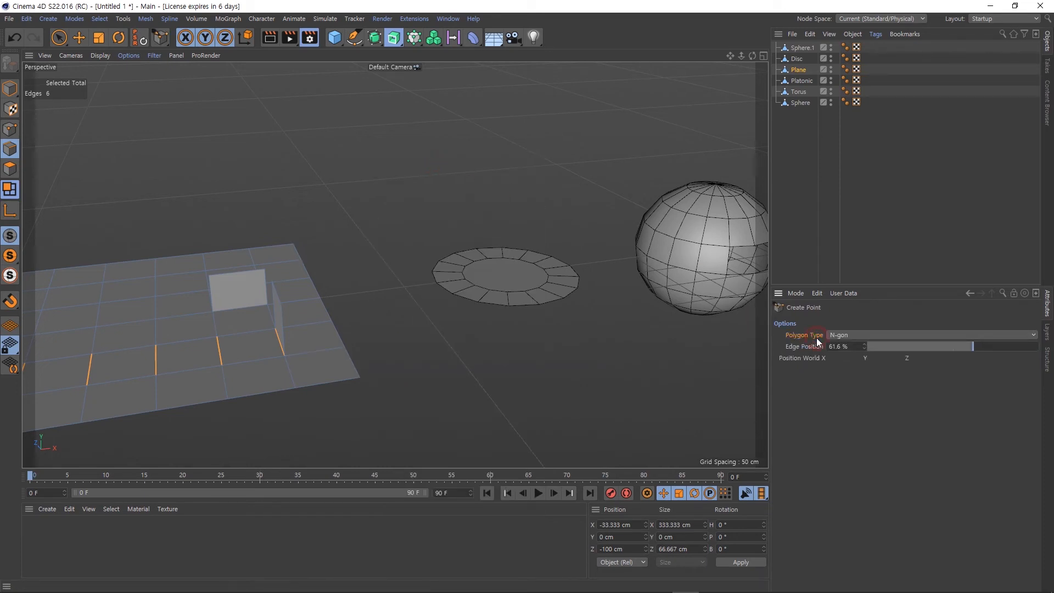
pyautogui.click(859, 338)
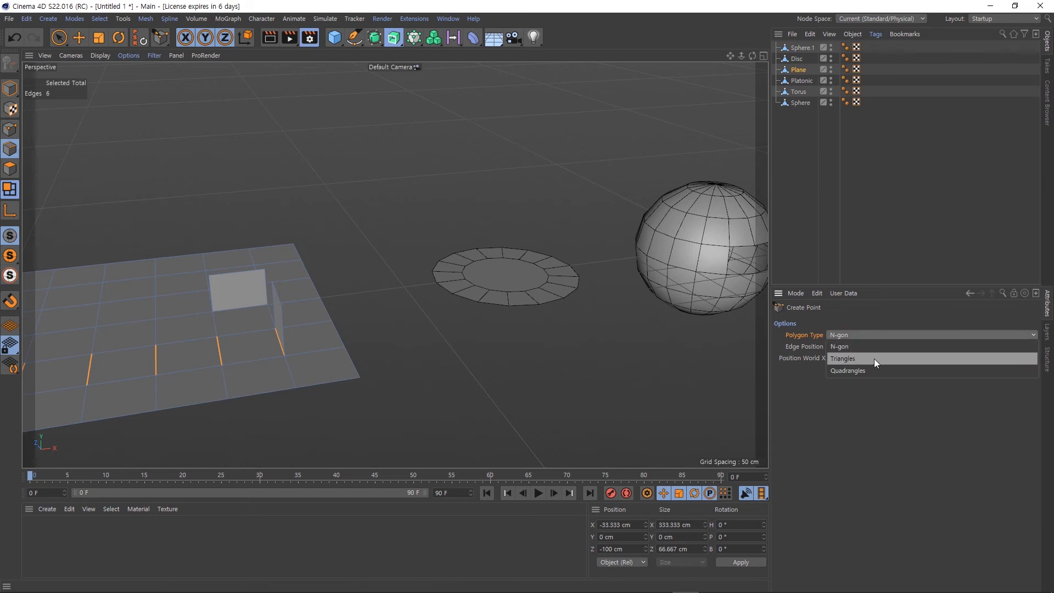
pyautogui.click(866, 394)
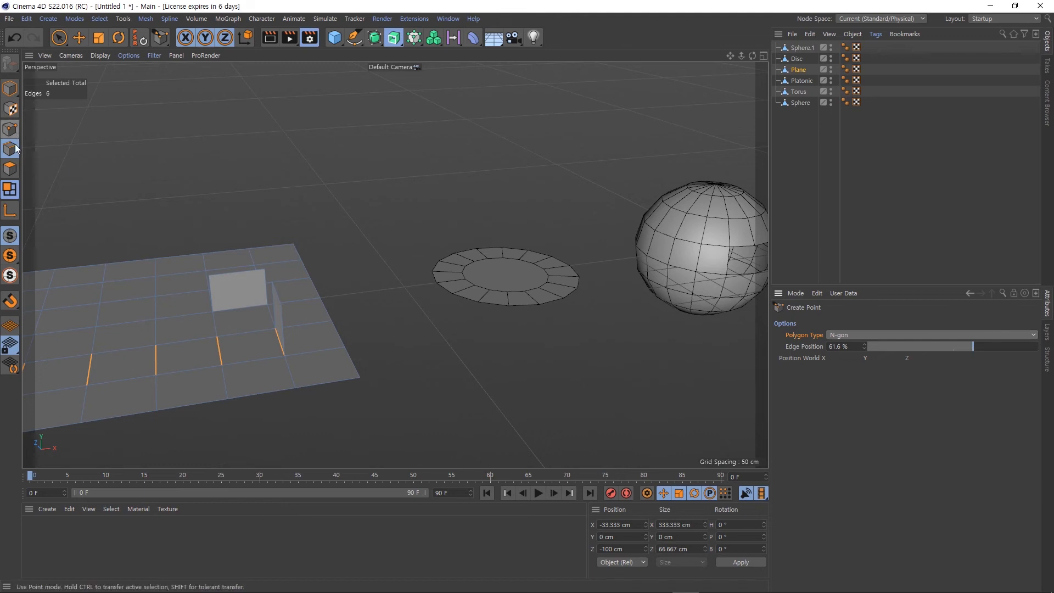
# Check the availability of the Create Point options in polygon and point modes, and return to edge mode
pyautogui.click(12, 170)
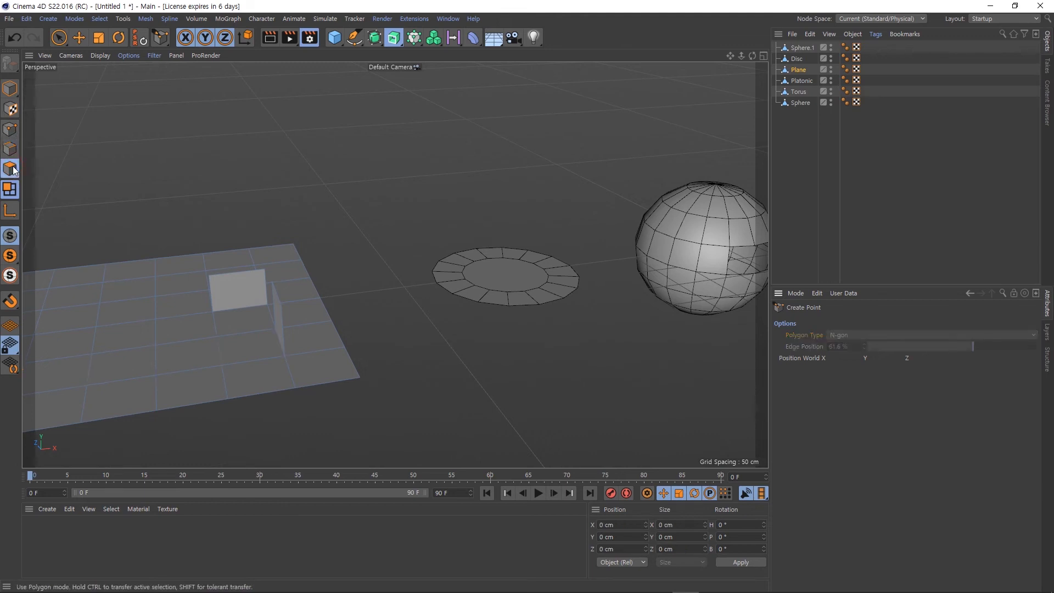
pyautogui.click(10, 129)
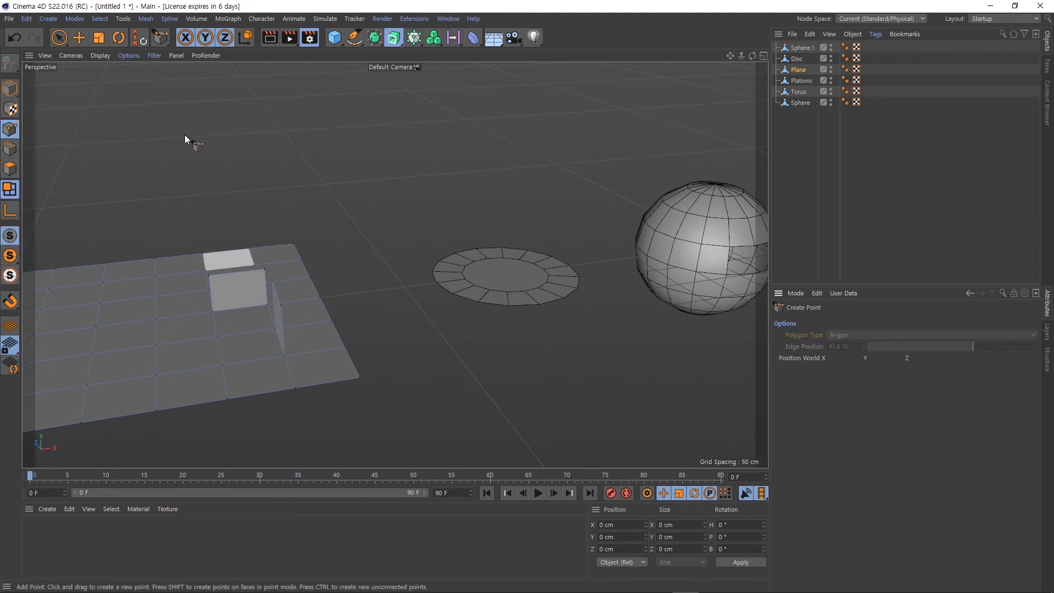
pyautogui.click(12, 150)
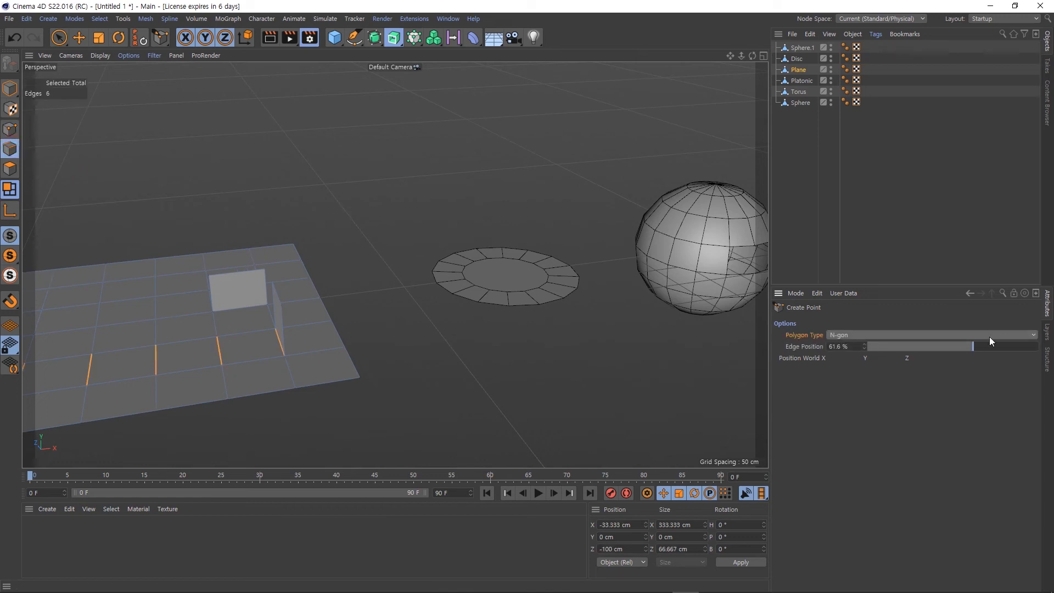
# Select the Disc and use Create Point with Polygon Type N-gon to add a point on its inner ring edge
pyautogui.scroll(8, 501, 271)
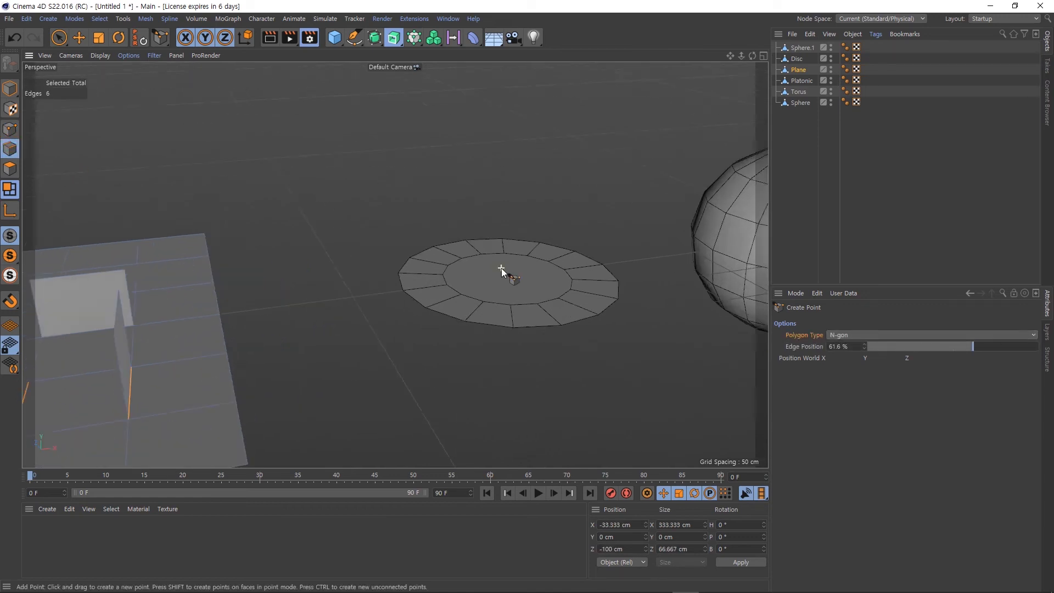
pyautogui.click(798, 59)
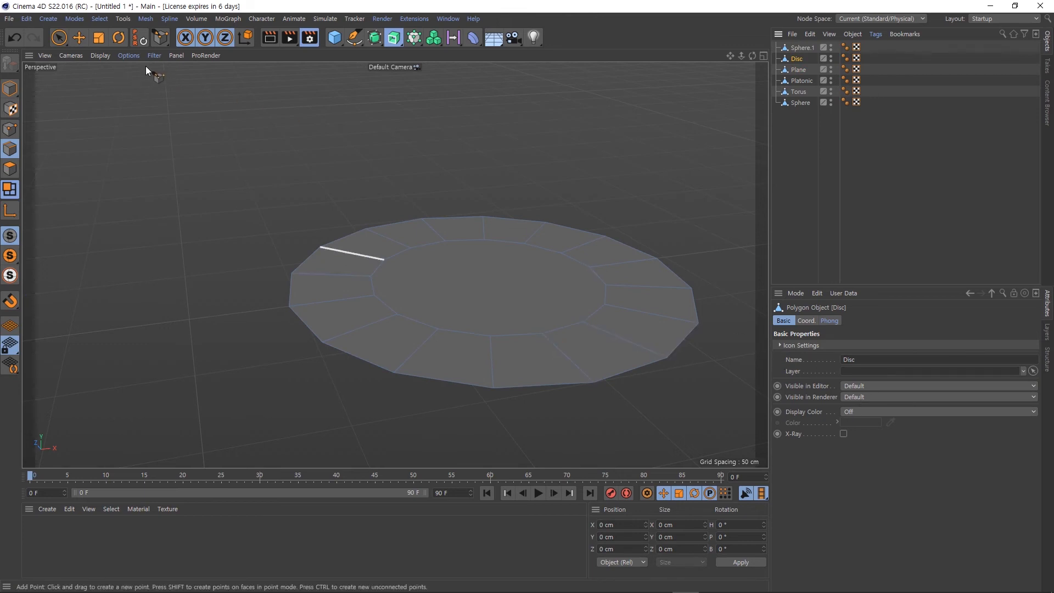
pyautogui.rightClick(183, 134)
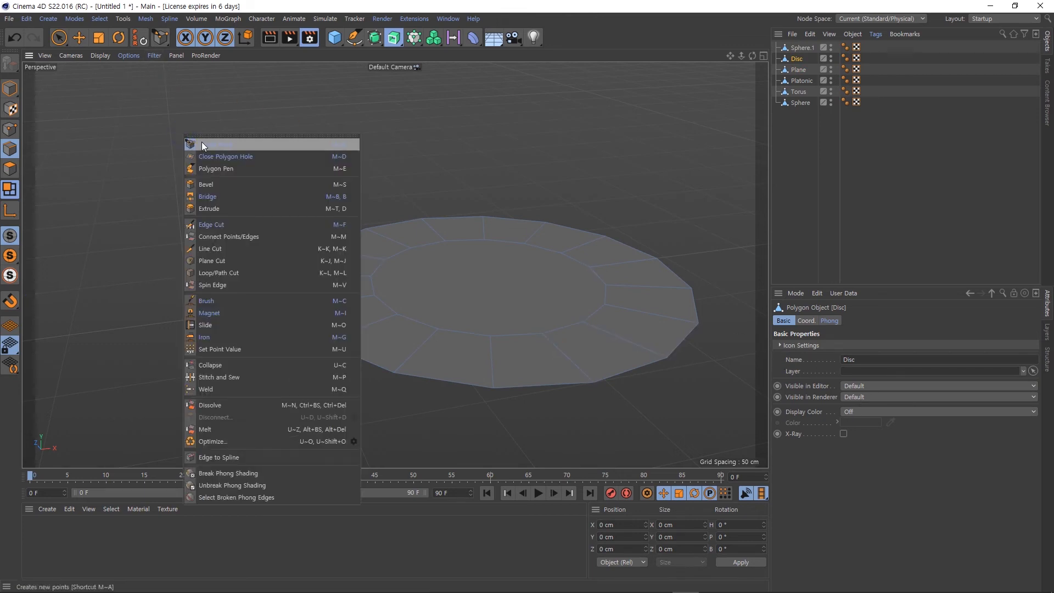
pyautogui.click(206, 145)
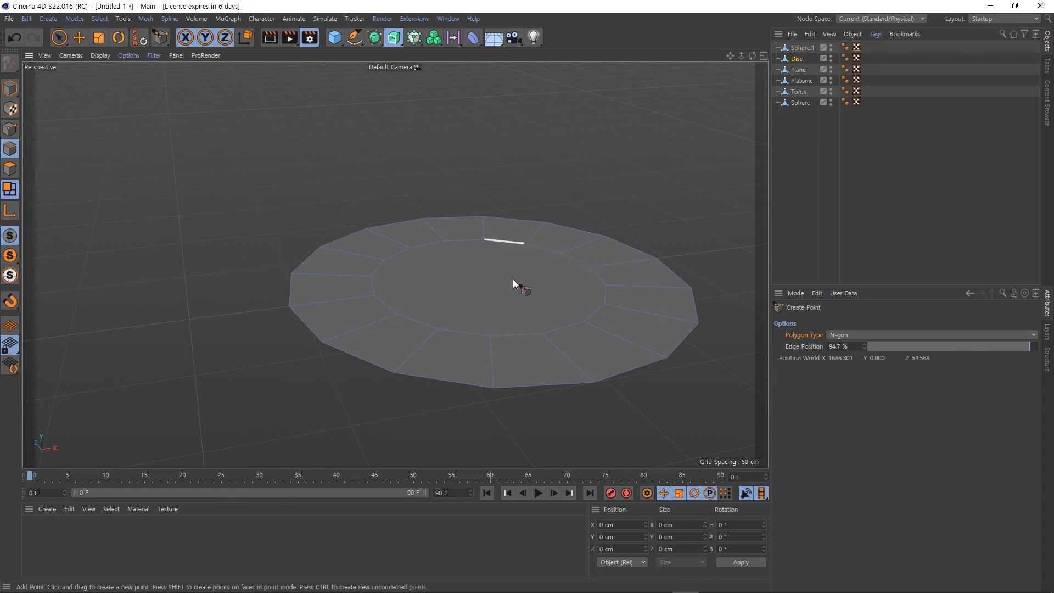
pyautogui.click(427, 243)
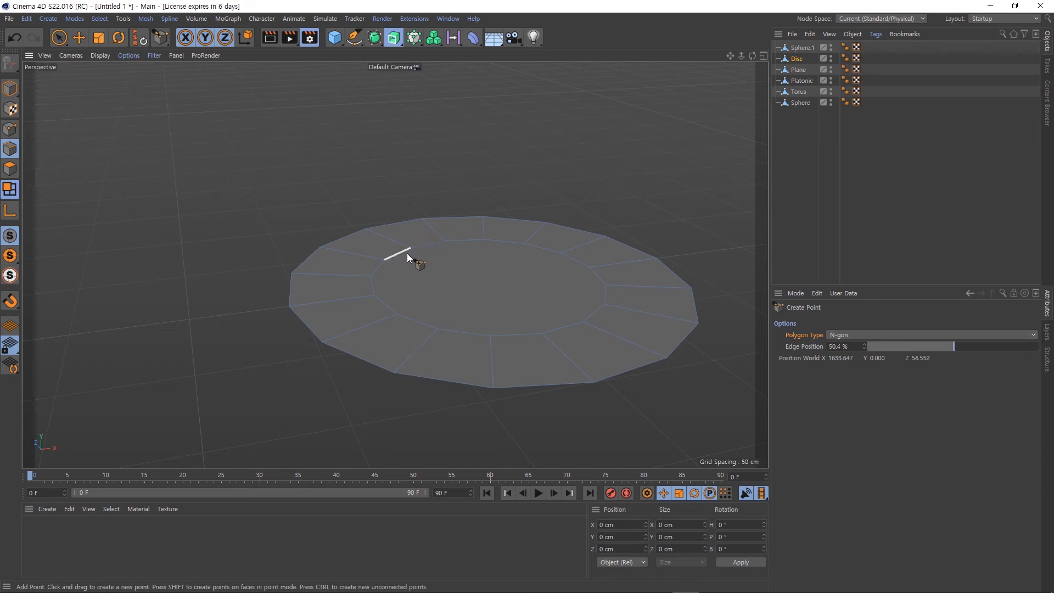
# Set the Create Point Polygon Type to Triangles and try points on the disc's inner ring, undoing each one
pyautogui.click(863, 335)
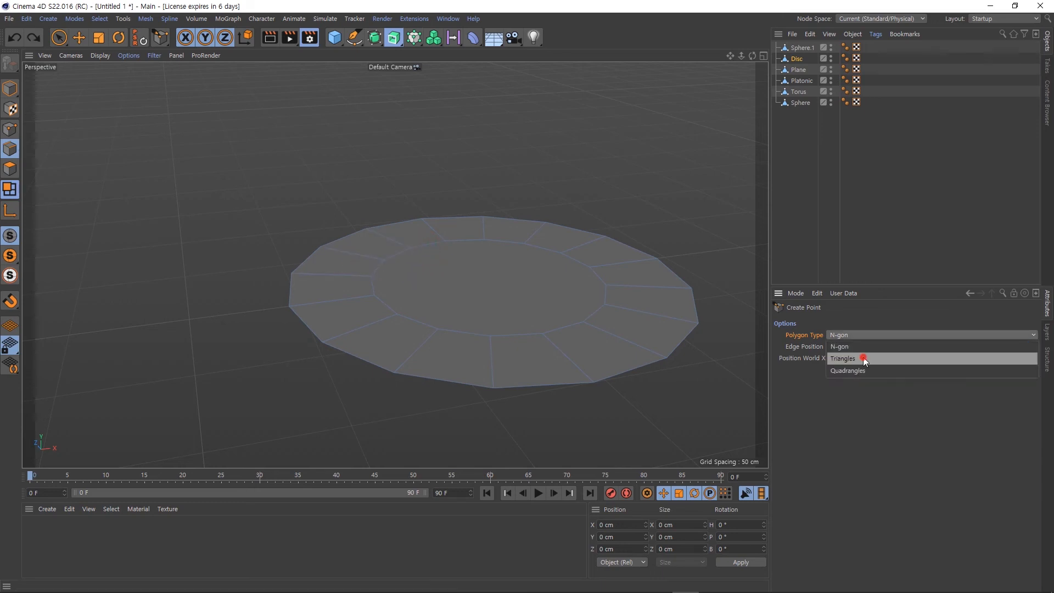
pyautogui.click(863, 357)
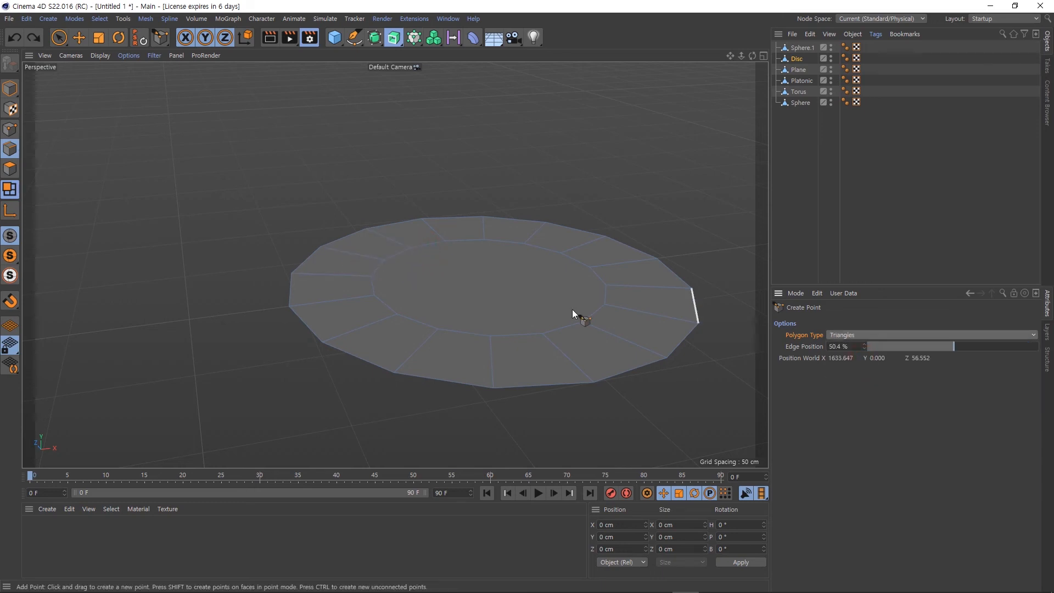
pyautogui.click(490, 285)
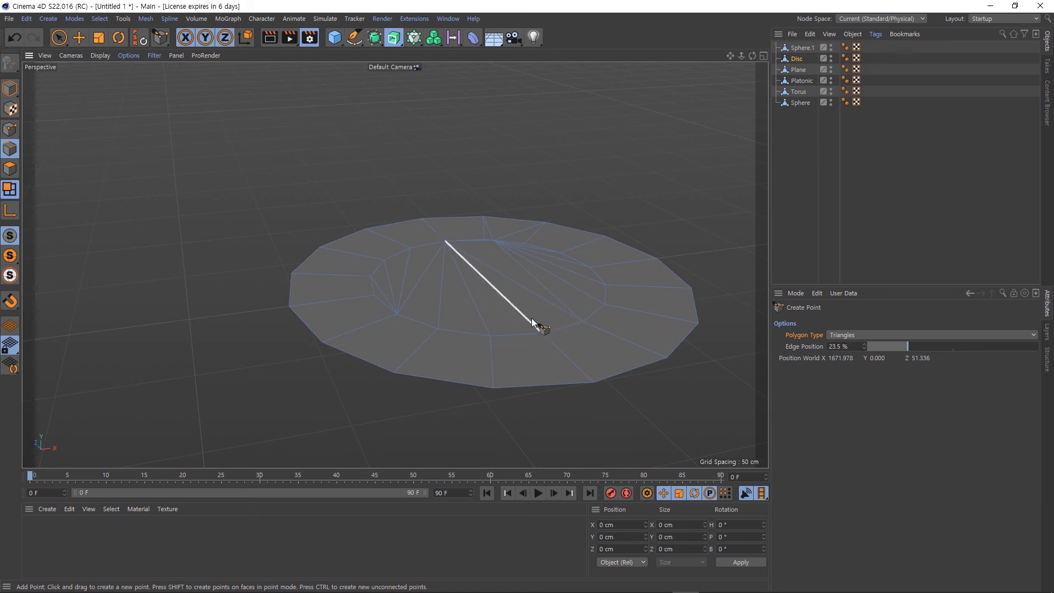
pyautogui.hotkey('ctrl', 'z')
pyautogui.click(419, 322)
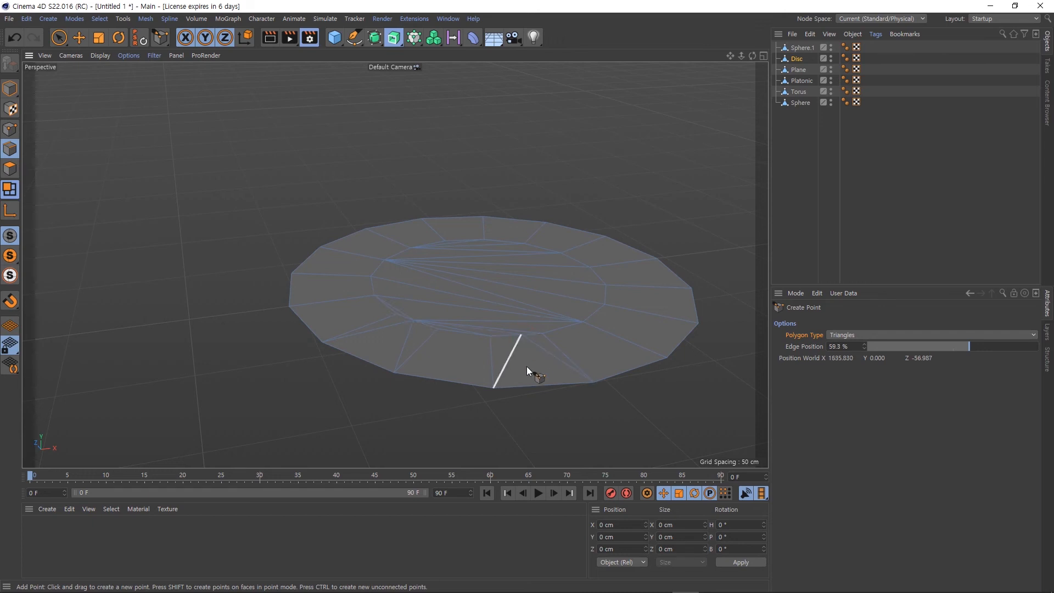
pyautogui.hotkey('ctrl', 'z')
# Set Polygon Type to Quadrangles, try points on the disc's inner ring with undo, and keep one on its front edge
pyautogui.click(833, 335)
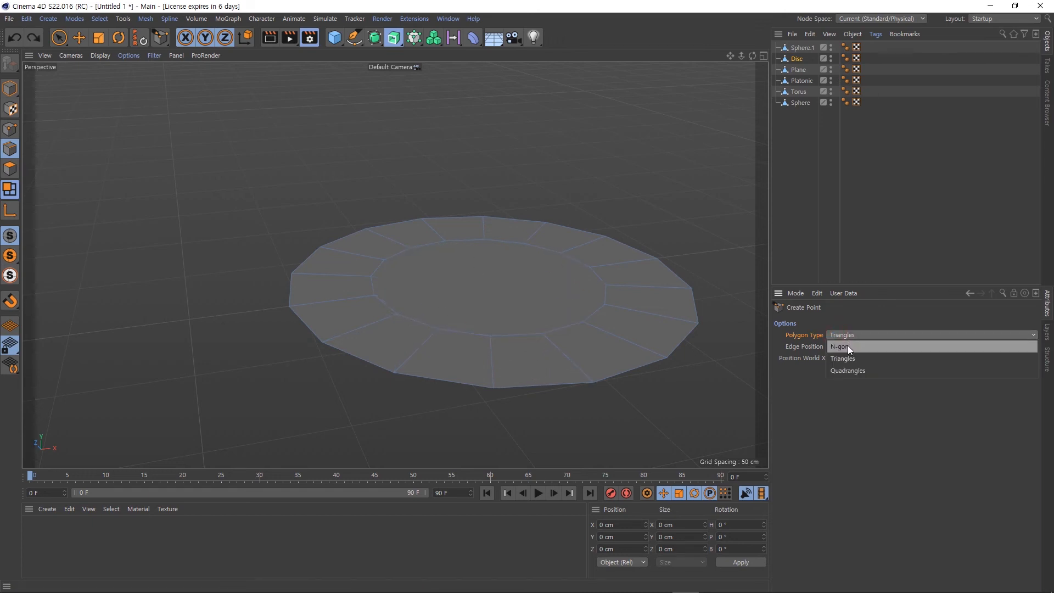
pyautogui.click(858, 370)
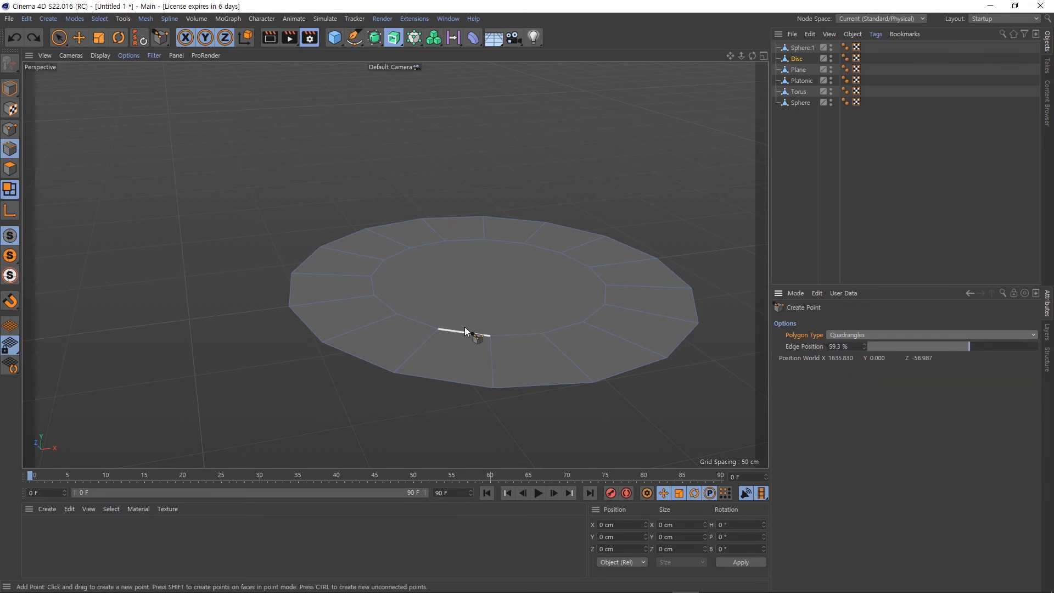
pyautogui.click(464, 330)
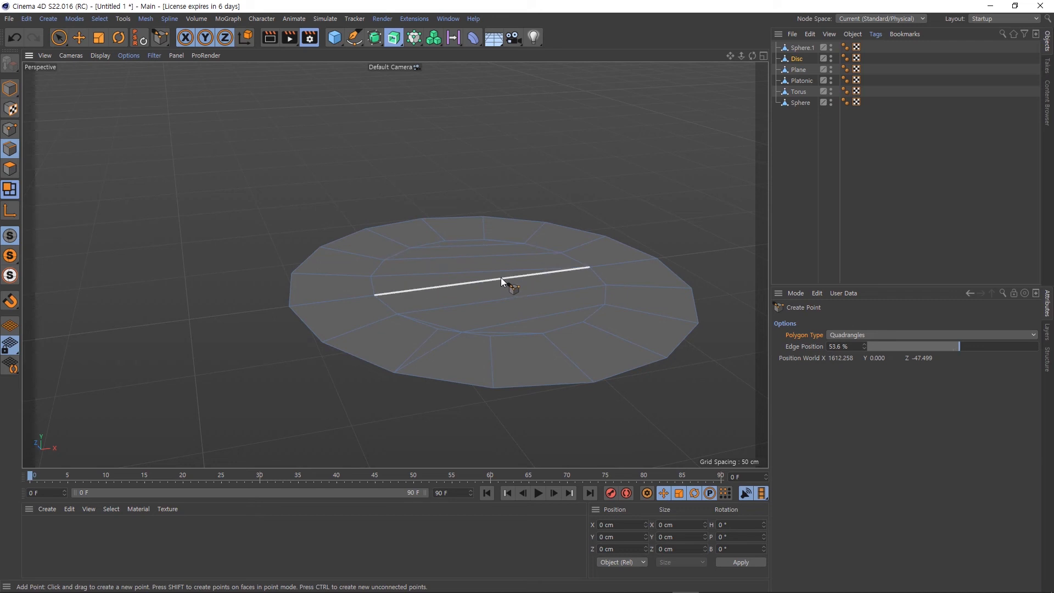
pyautogui.hotkey('ctrl', 'z')
pyautogui.click(480, 282)
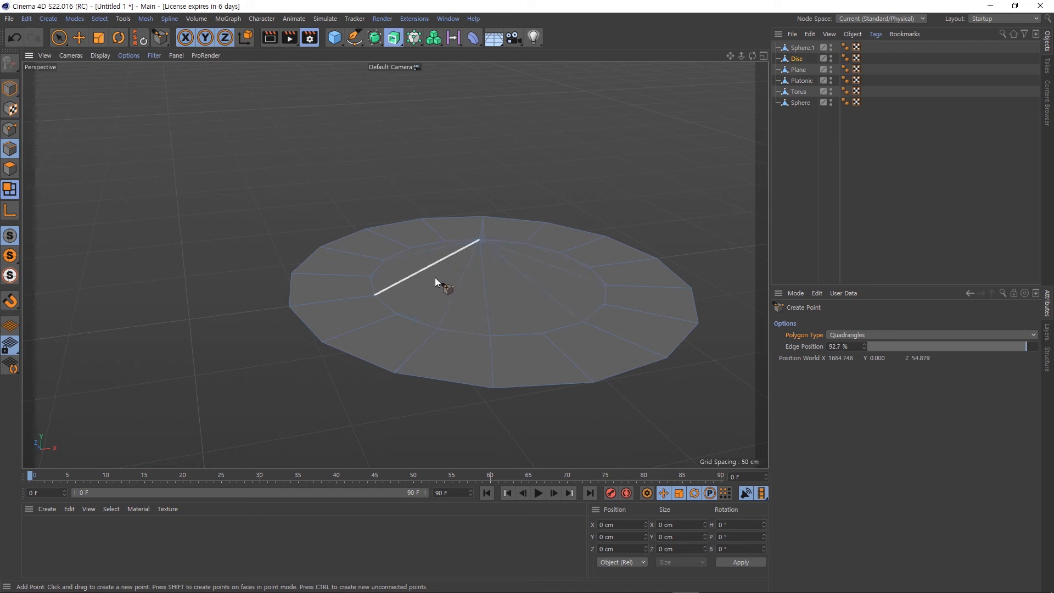
pyautogui.hotkey('ctrl', 'z')
pyautogui.click(494, 292)
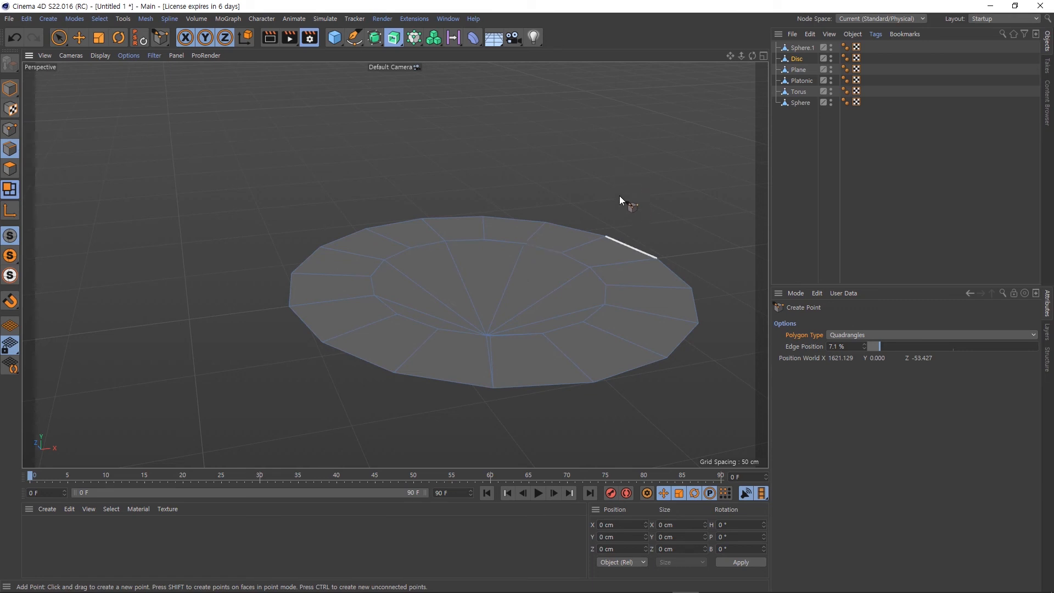
# Bring the sphere with the polygon hole into view and activate the Close Polygon Hole tool
pyautogui.keyDown('alt'); pyautogui.moveTo(620, 195); pyautogui.dragTo(110, 233, button='middle'); pyautogui.keyUp('alt')
pyautogui.keyDown('alt'); pyautogui.moveTo(359, 235); pyautogui.dragTo(270, 146, button='middle'); pyautogui.keyUp('alt')
pyautogui.rightClick(248, 117)
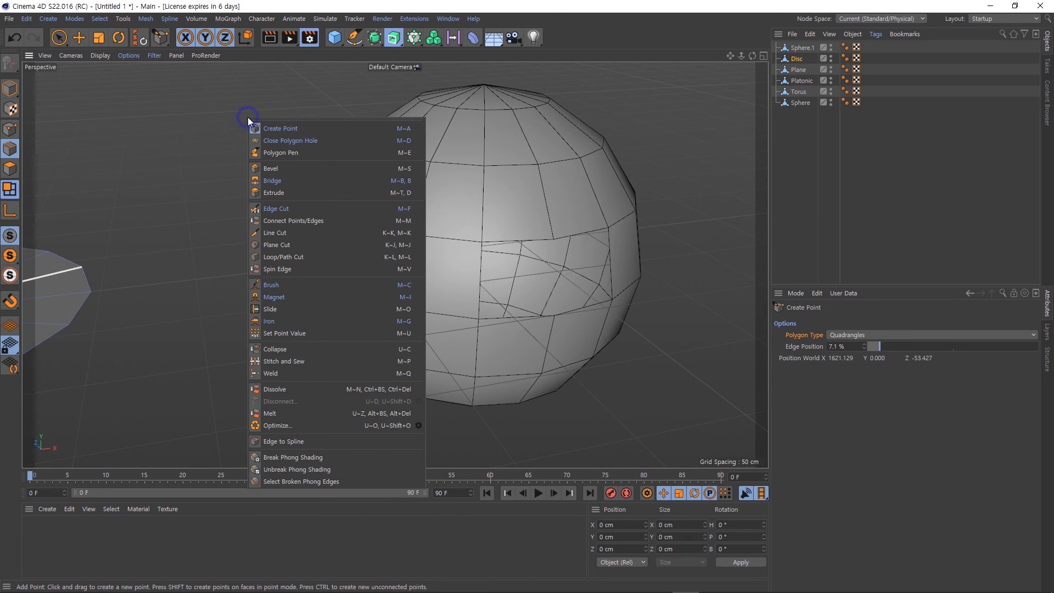
pyautogui.click(336, 141)
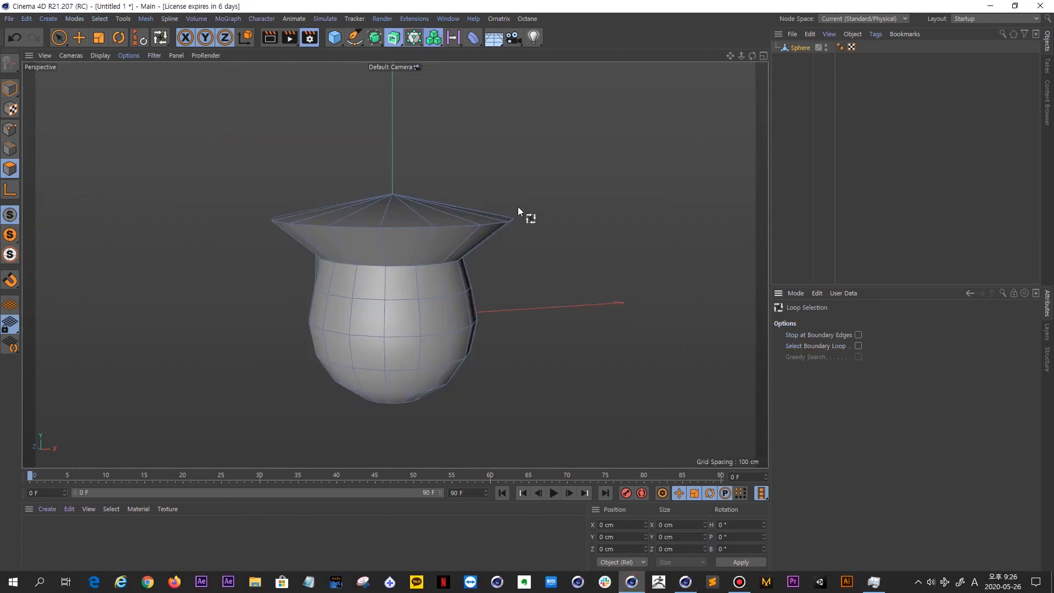
# Switch to Cinema 4D R21, activate Close Polygon Hole there and examine its Create Tri-/Quadrangle option
pyautogui.rightClick(507, 137)
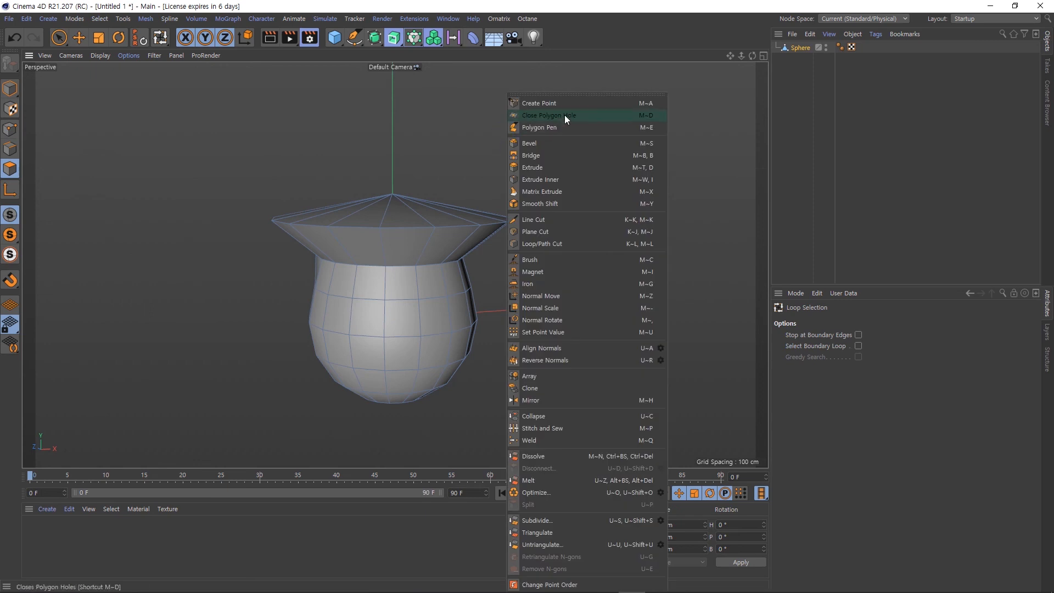
pyautogui.click(592, 117)
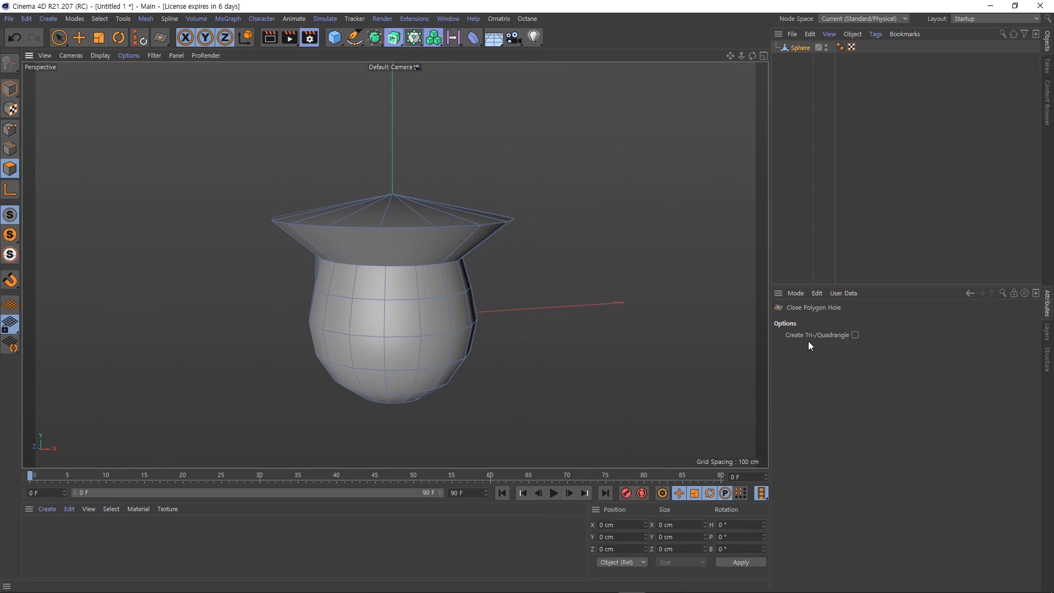
pyautogui.click(856, 336)
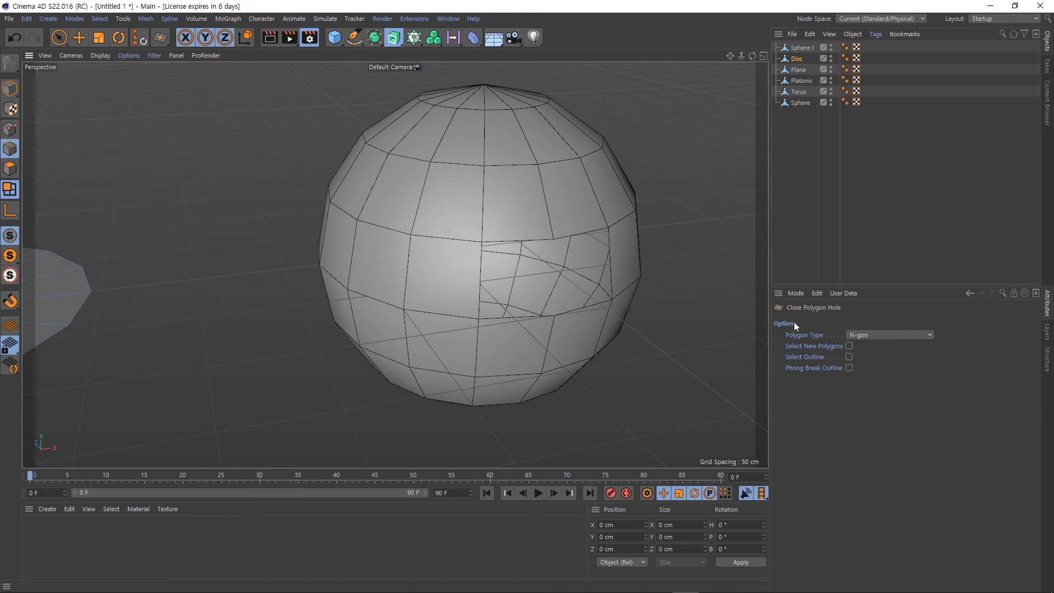
# Back in Cinema 4D S22, keep Close Polygon Hole's Polygon Type at N-gon and enable Select New Polygons
pyautogui.click(905, 335)
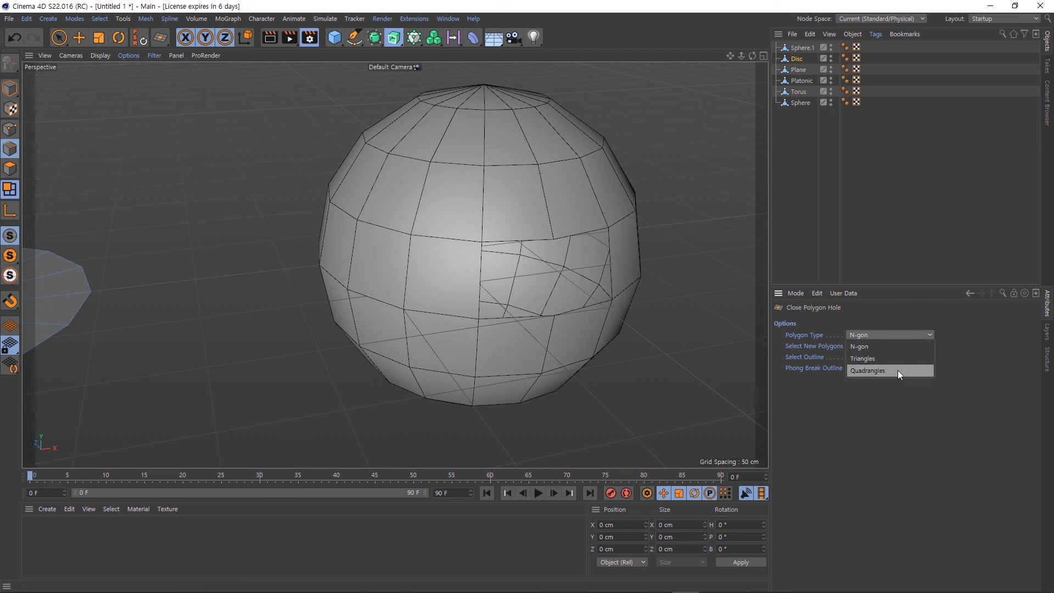
pyautogui.click(884, 346)
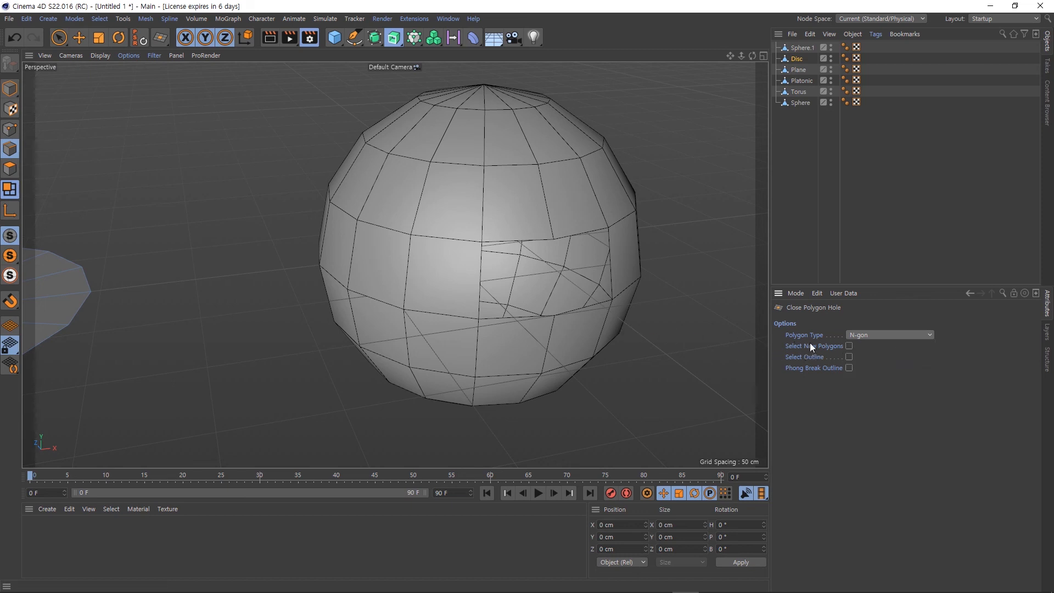
pyautogui.click(850, 346)
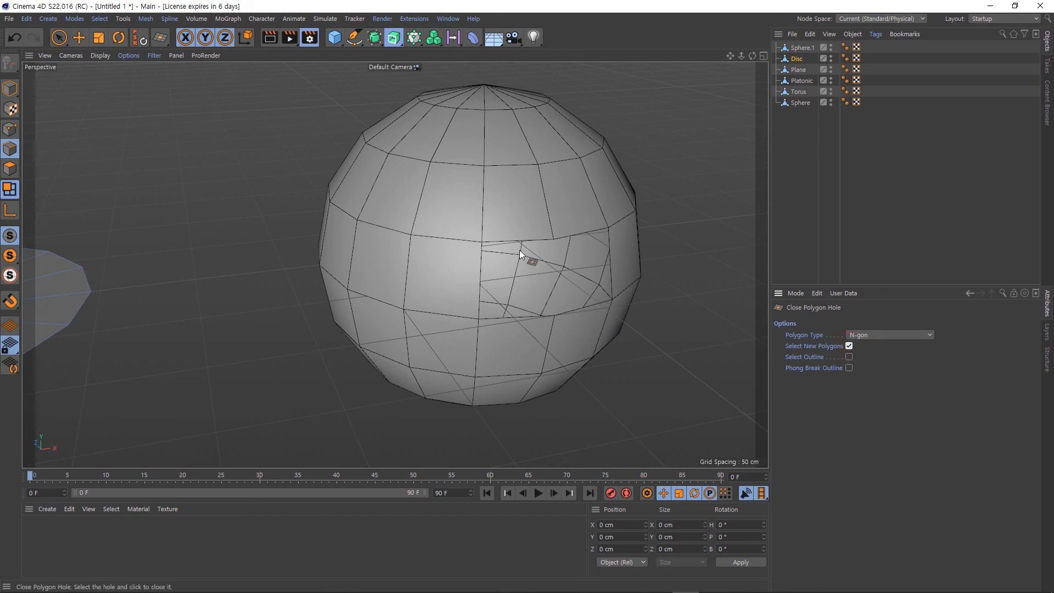
# Select Sphere.1, close its hole, check the new polygon selection in polygon mode and undo the fill
pyautogui.click(802, 48)
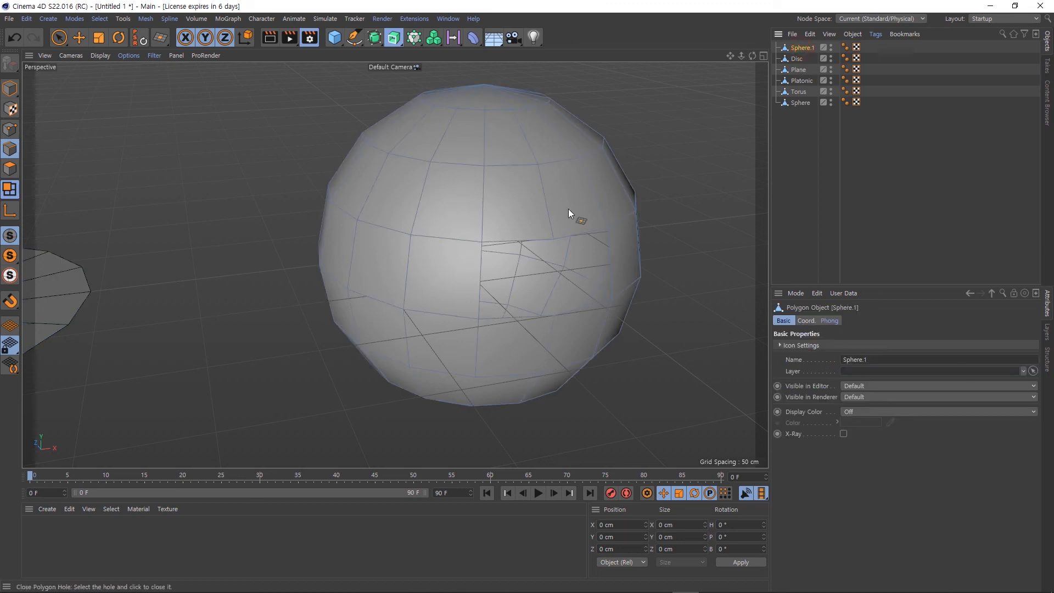
pyautogui.click(517, 241)
pyautogui.click(516, 242)
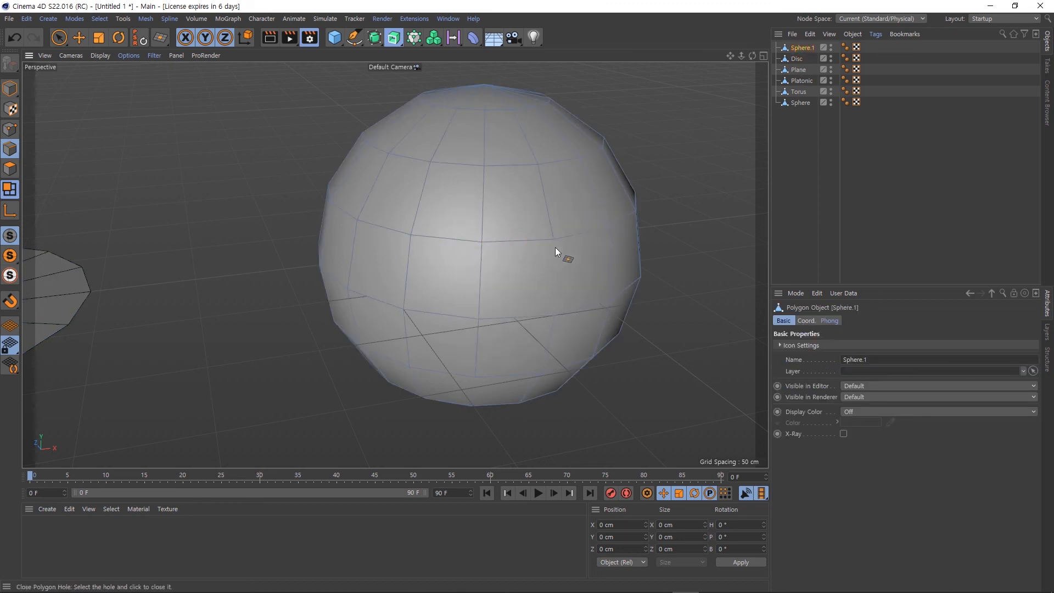
pyautogui.click(10, 168)
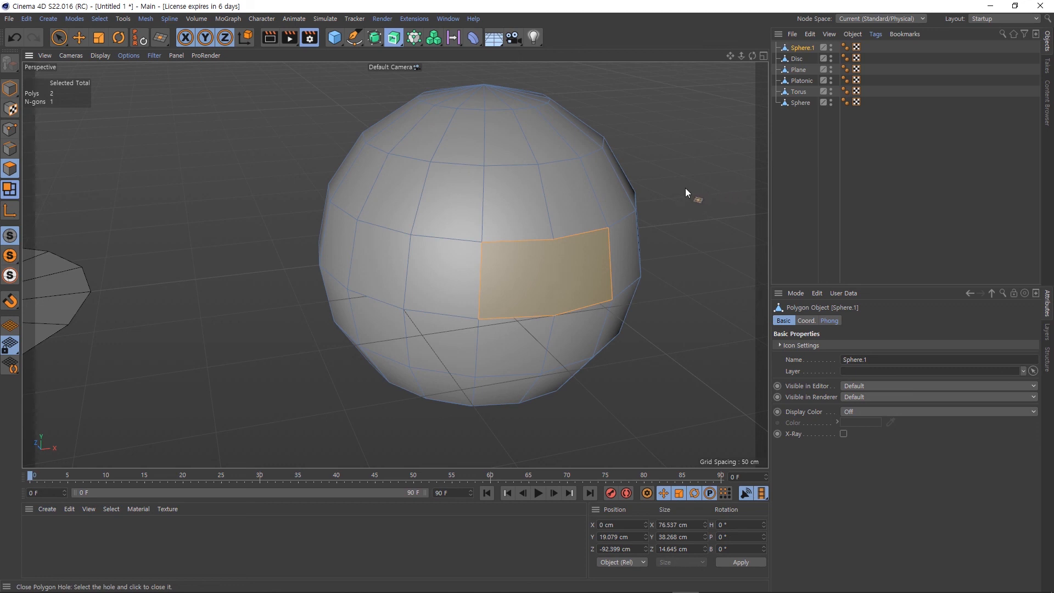
pyautogui.hotkey('ctrl', 'z')
# Reactivate Close Polygon Hole, lock the attributes display on its options and disable Select New Polygons
pyautogui.rightClick(676, 166)
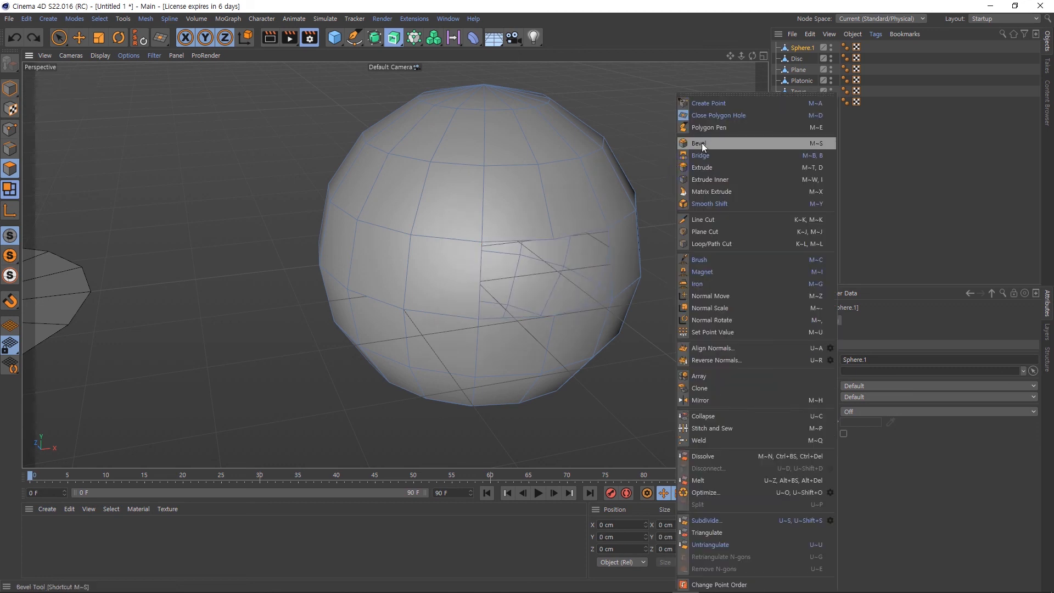
pyautogui.click(714, 115)
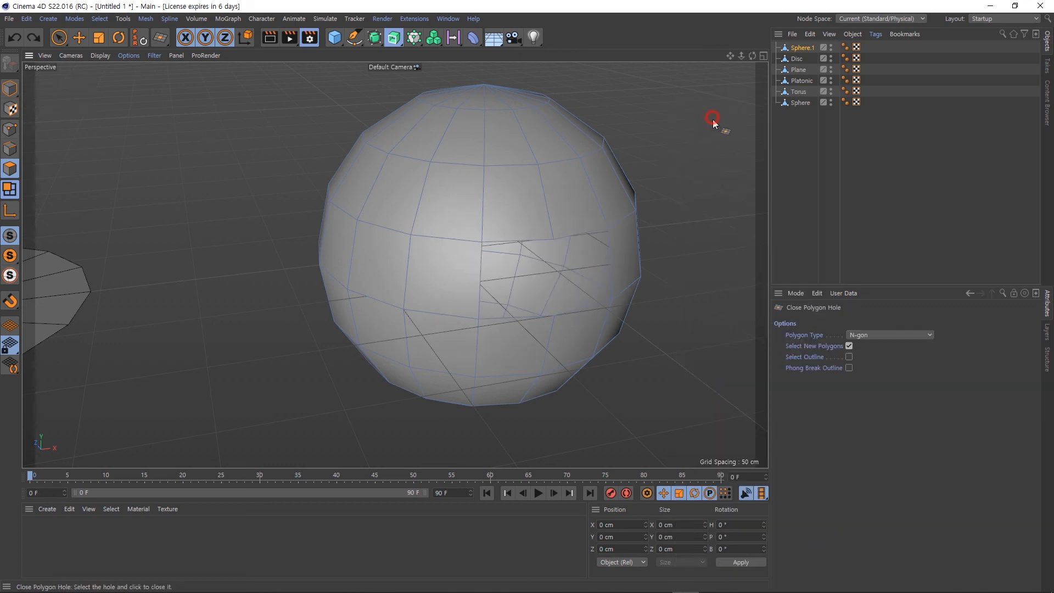
pyautogui.click(1014, 294)
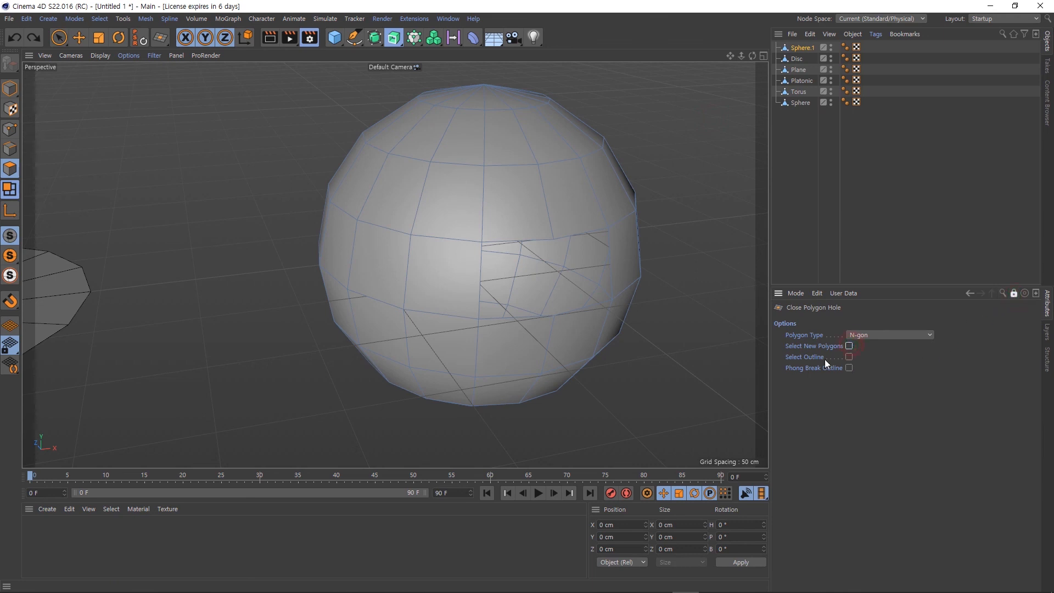
# Enable Select Outline, close the hole in Sphere.1, then disable the option and undo the fill
pyautogui.click(849, 357)
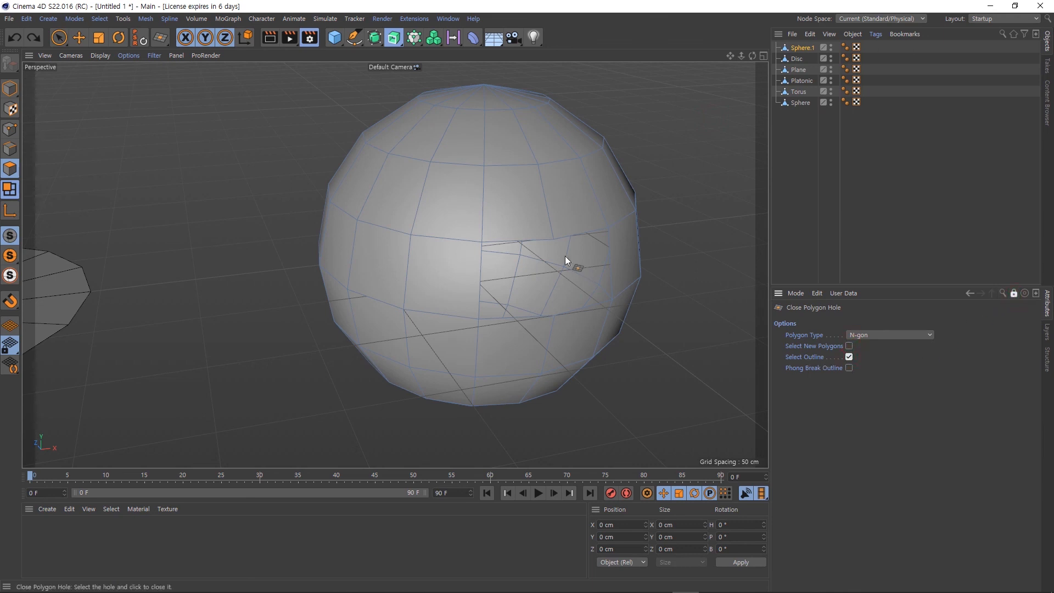
pyautogui.click(535, 239)
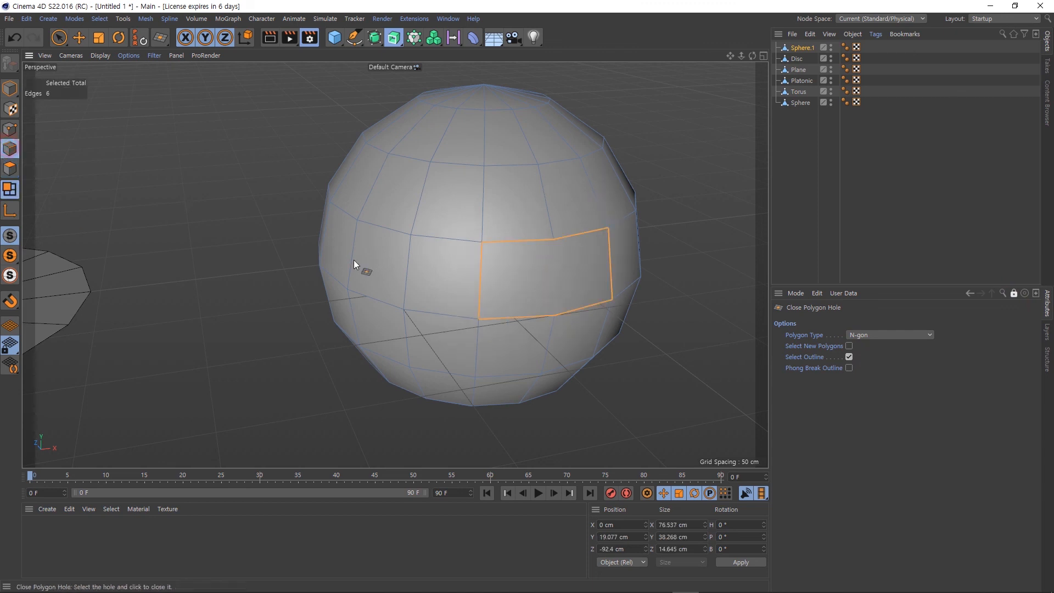
pyautogui.click(850, 357)
pyautogui.hotkey('ctrl', 'z')
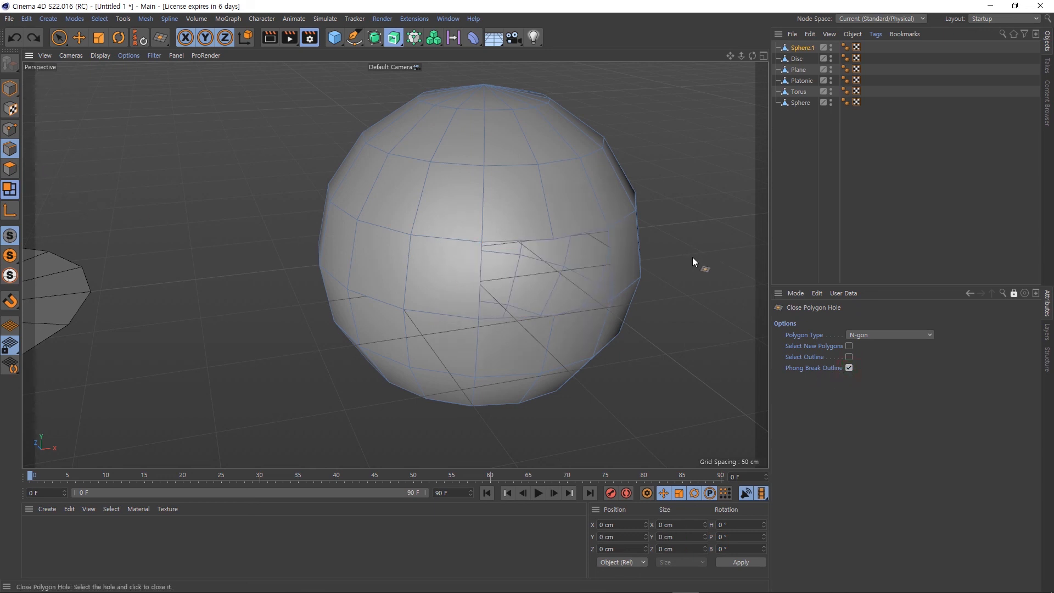
# Close the sphere's hole with Phong Break Outline enabled, inspect the shading around it and undo the fill
pyautogui.click(531, 317)
pyautogui.keyDown('alt'); pyautogui.moveTo(543, 348); pyautogui.dragTo(459, 342); pyautogui.keyUp('alt')
pyautogui.hotkey('ctrl', 'z')
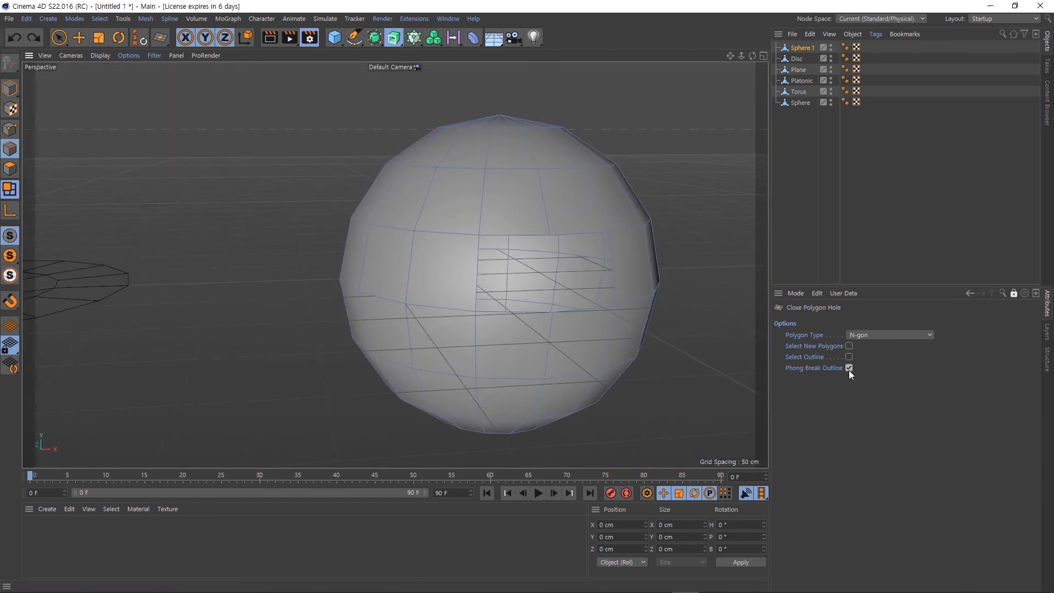
# Set the Close Polygon Hole Polygon Type to Triangles, fill the sphere's hole and undo the fill
pyautogui.click(885, 334)
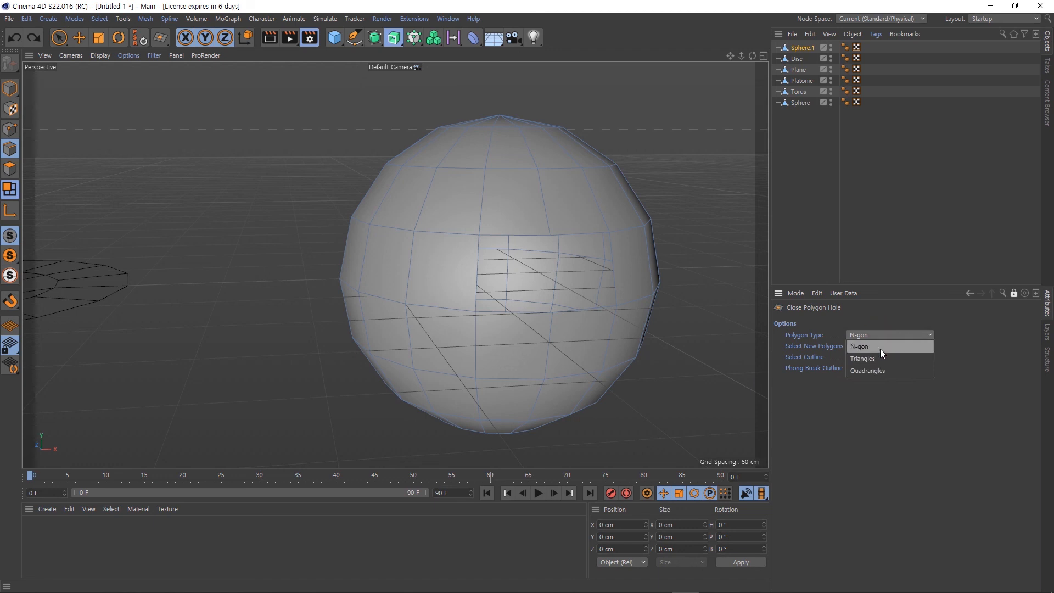
pyautogui.click(863, 358)
pyautogui.click(565, 235)
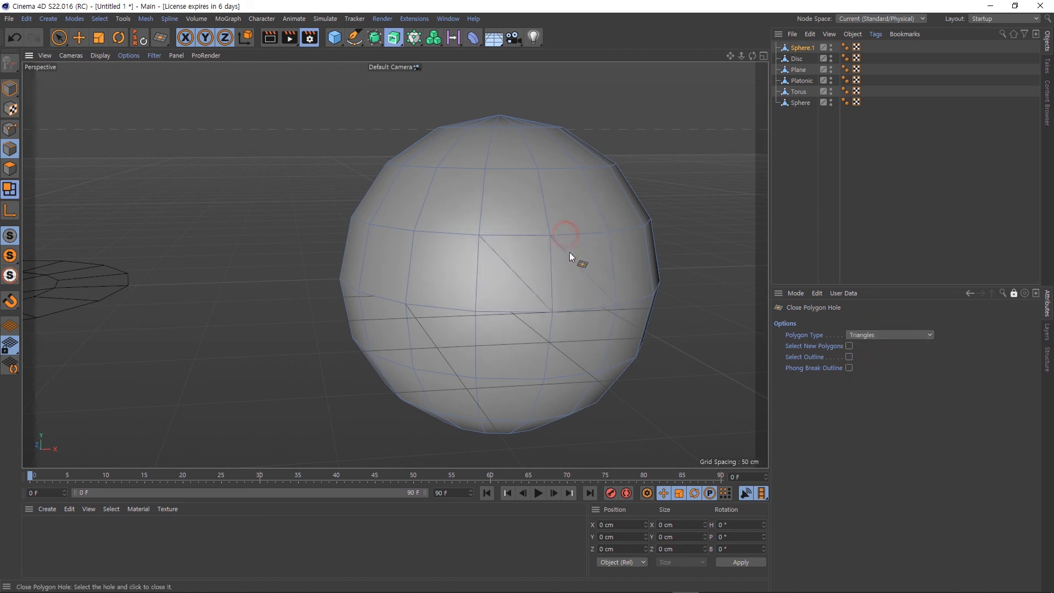
pyautogui.hotkey('ctrl', 'z')
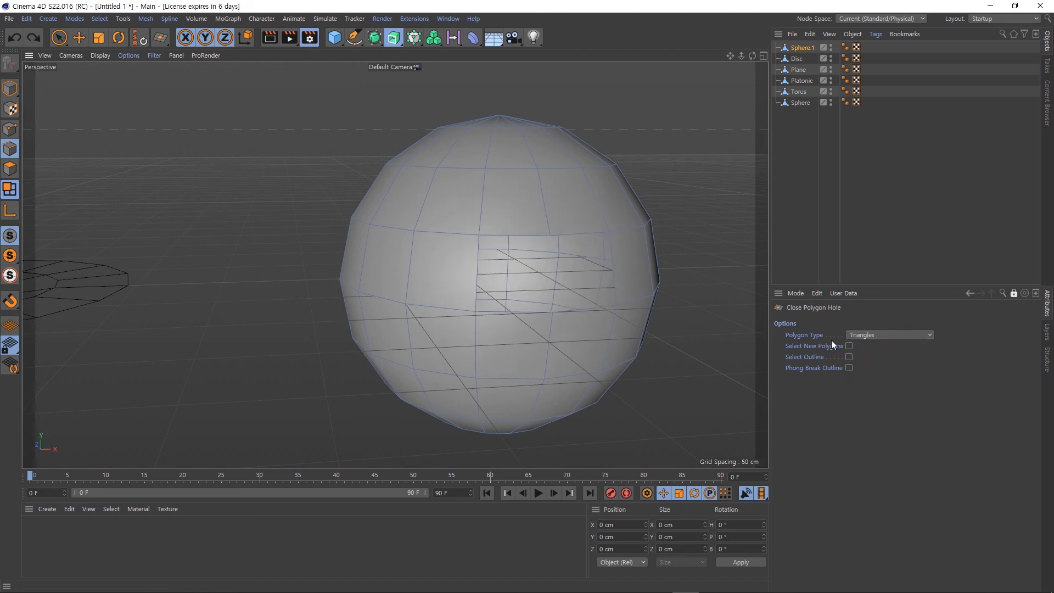
# Set the Close Polygon Hole Polygon Type to Quadrangles, fill the hole in Sphere.1 and inspect the patch
pyautogui.click(864, 336)
pyautogui.click(862, 369)
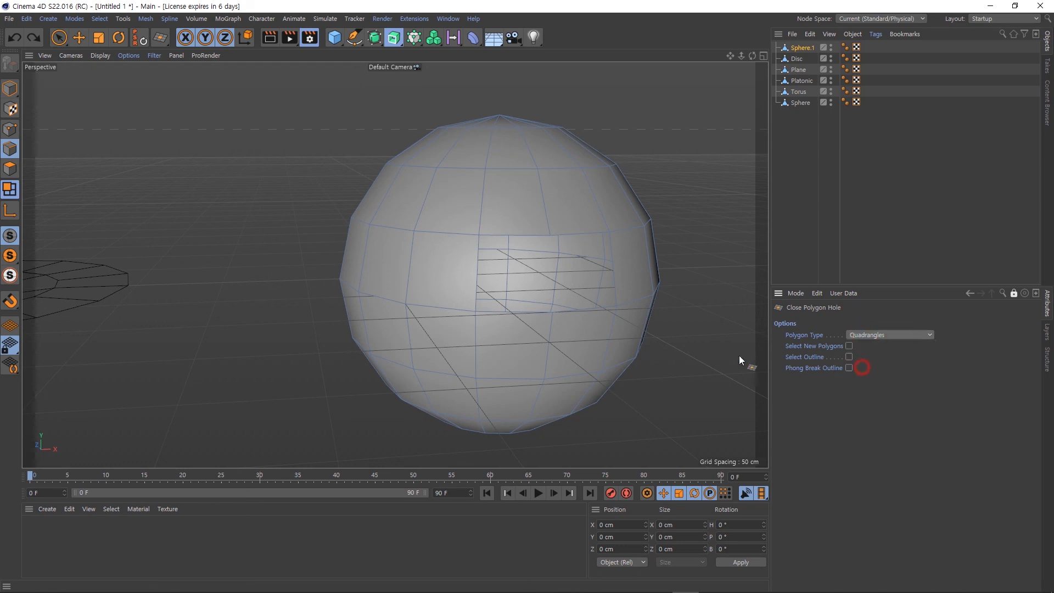
pyautogui.click(538, 241)
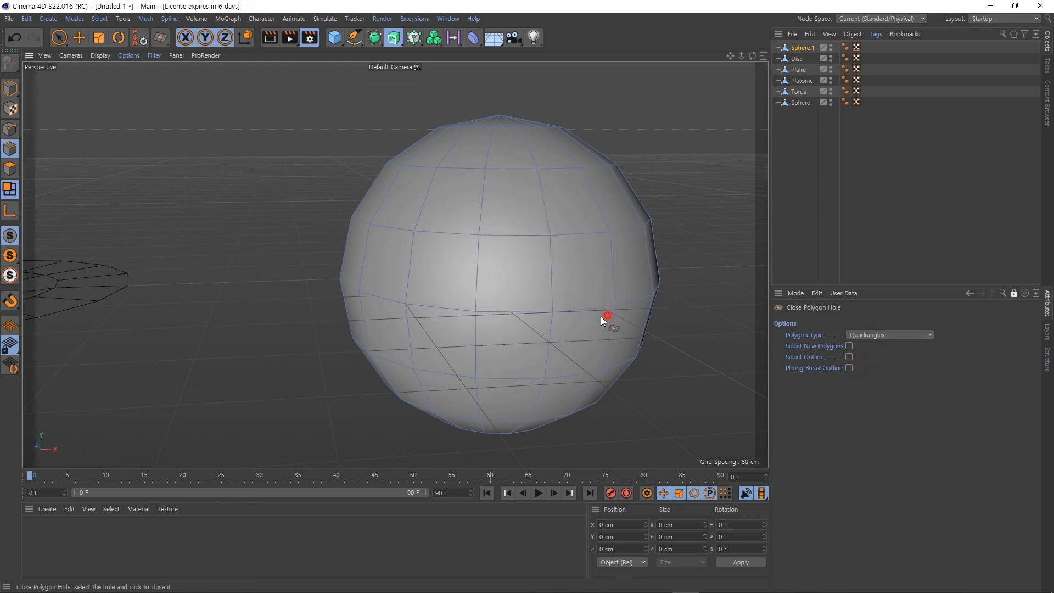
pyautogui.moveTo(608, 315)
pyautogui.keyDown('alt'); pyautogui.mouseDown()
pyautogui.moveTo(592, 338)
pyautogui.moveTo(604, 316)
pyautogui.moveTo(605, 332)
pyautogui.mouseUp(); pyautogui.keyUp('alt')
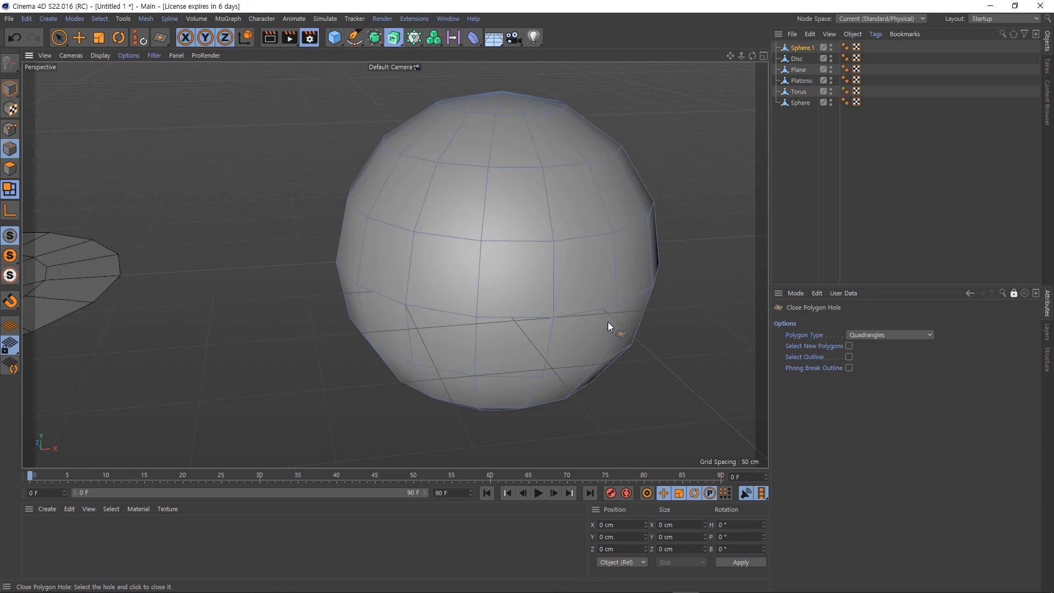
pyautogui.keyDown('alt'); pyautogui.moveTo(625, 299); pyautogui.dragTo(482, 305); pyautogui.keyUp('alt')
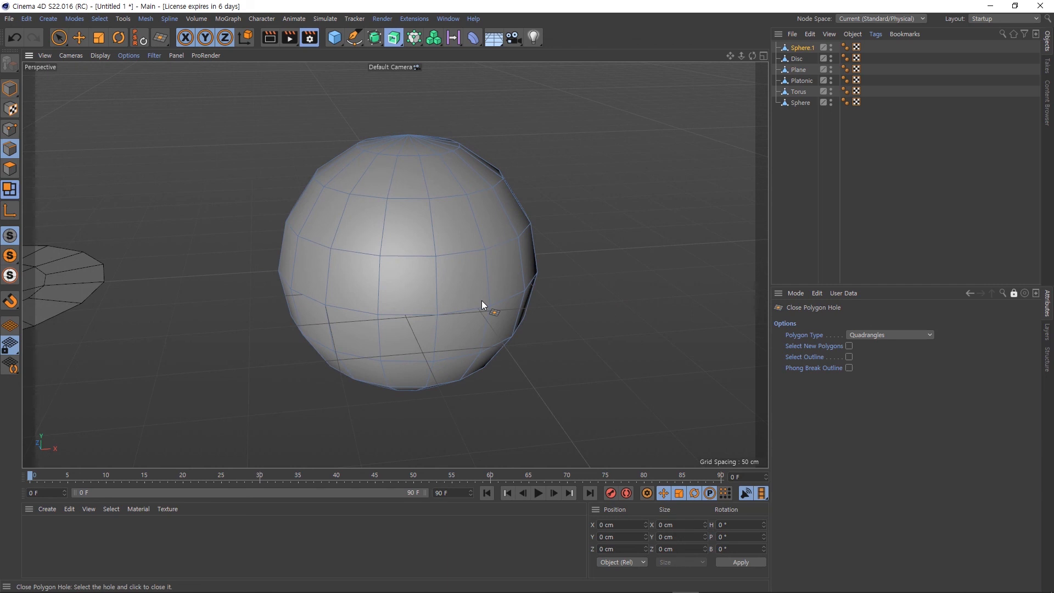